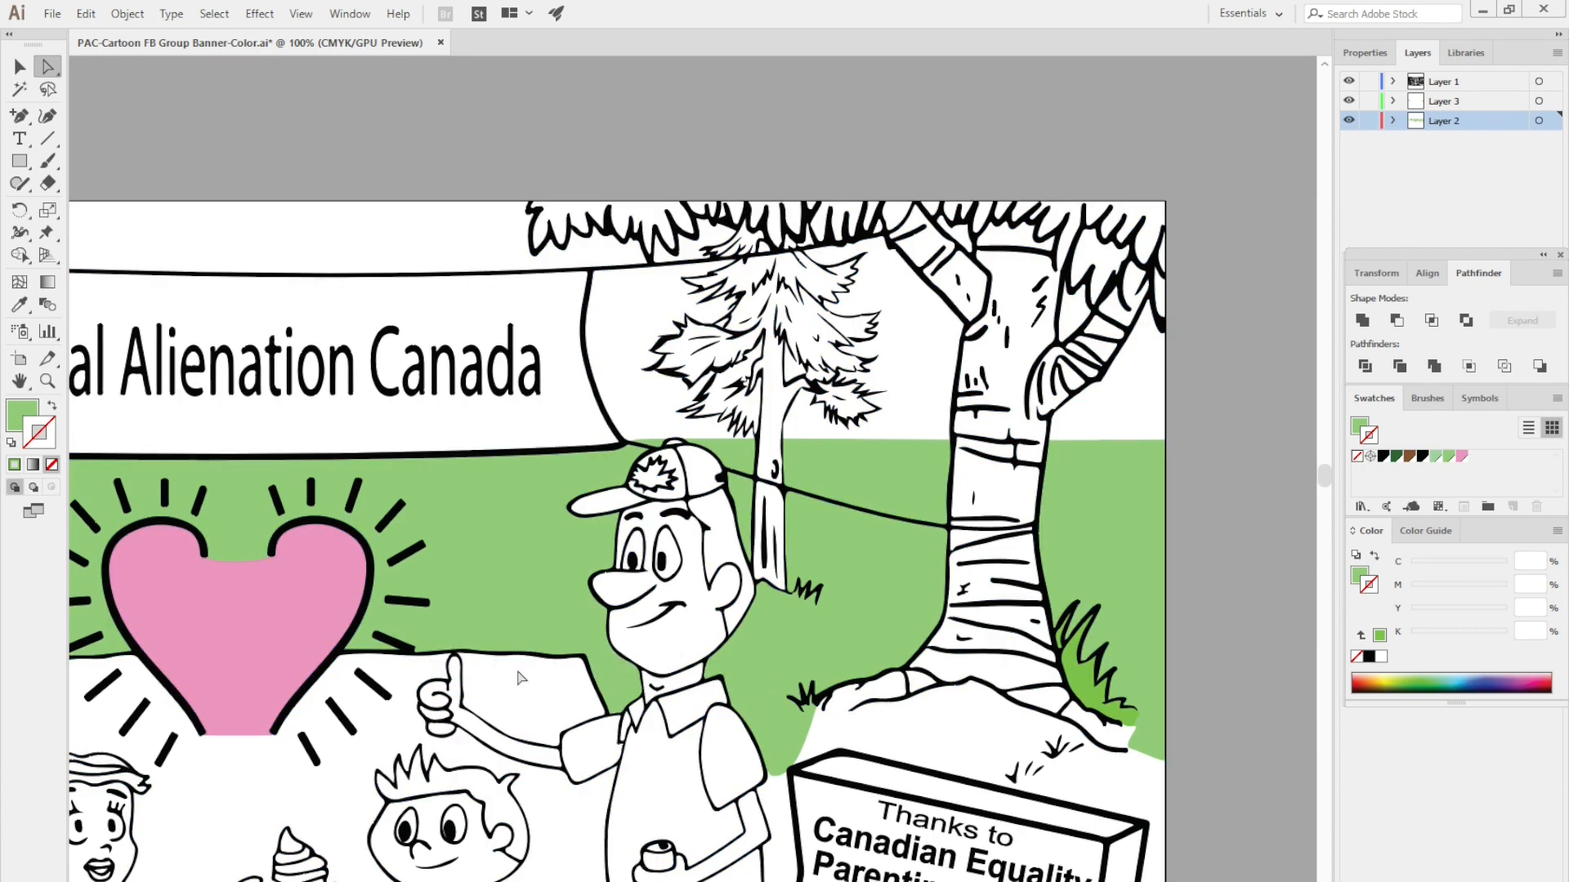
- Set the fill colour to light blue, hex 63CEEA, using the Color Picker
click(712, 696)
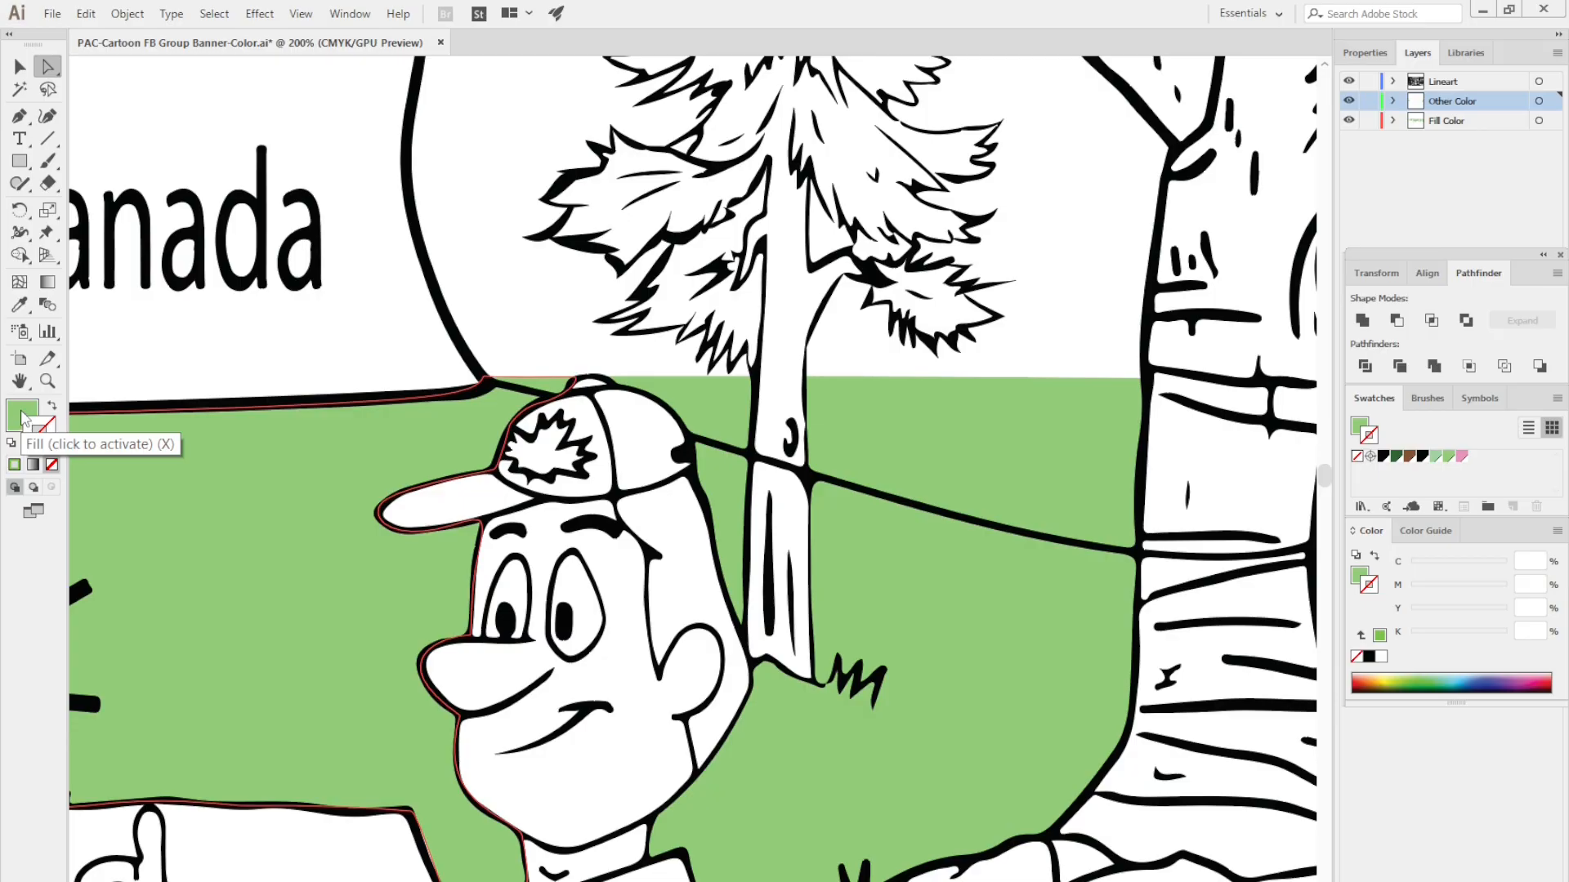
double_click(15, 416)
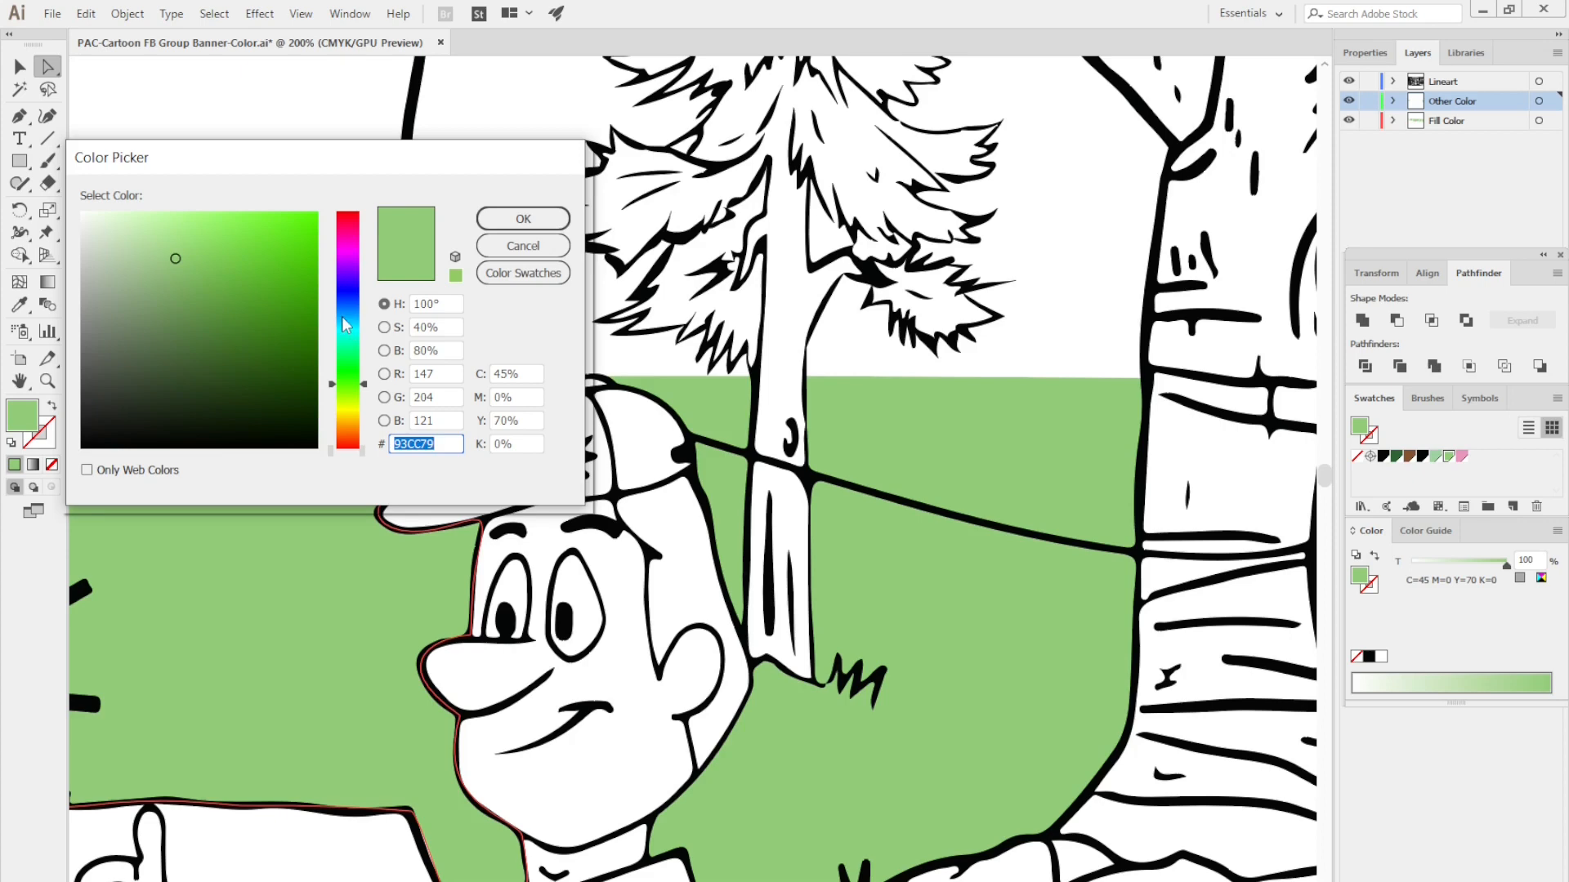
click(342, 308)
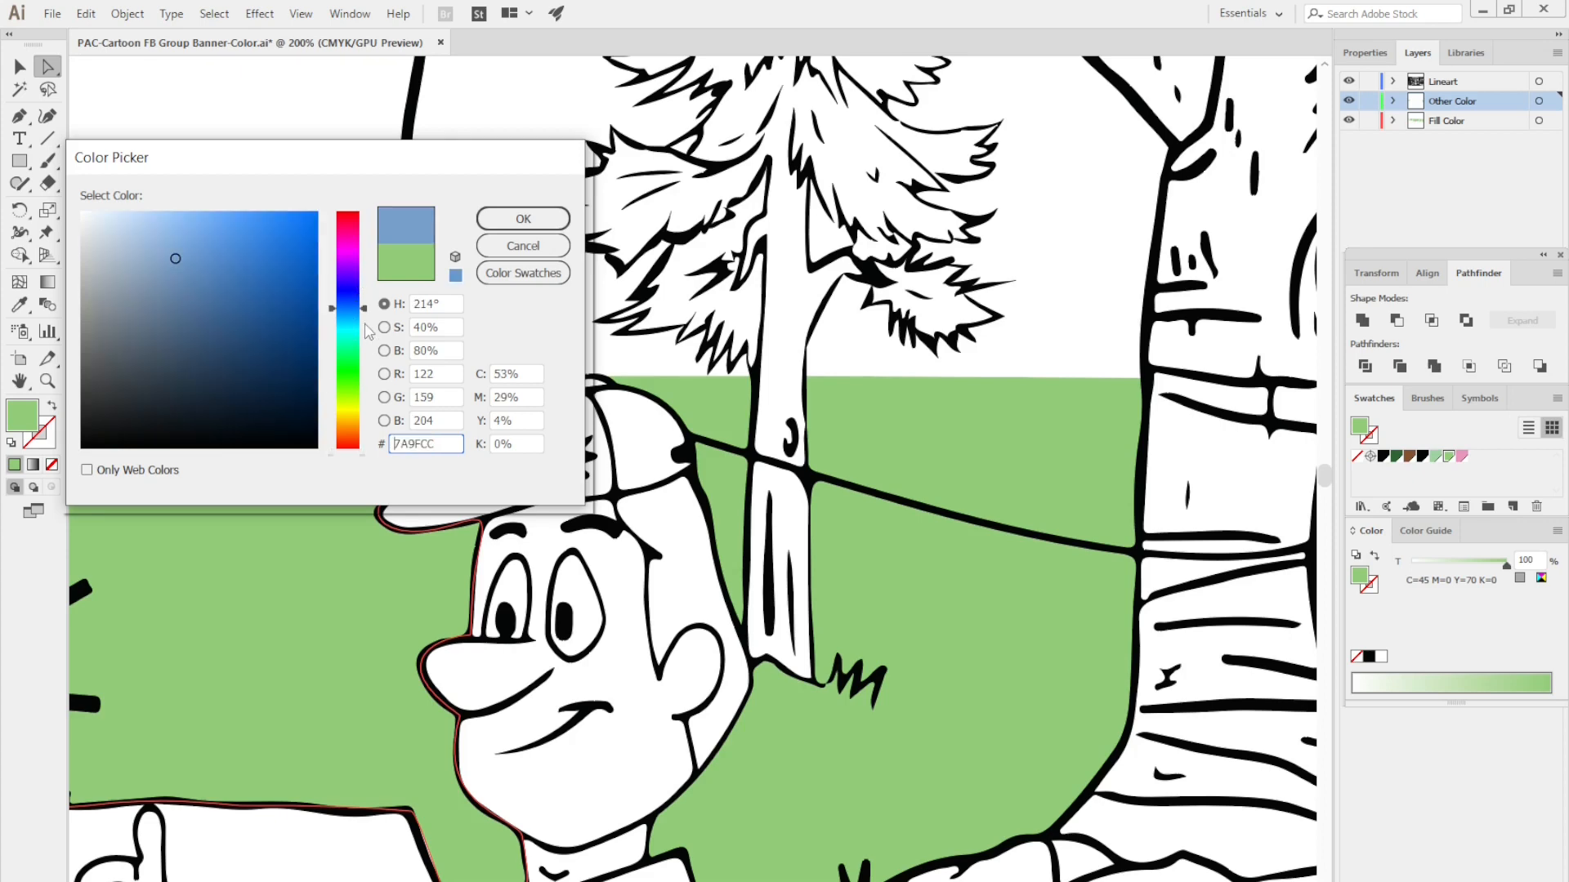
drag(365, 314, 365, 326)
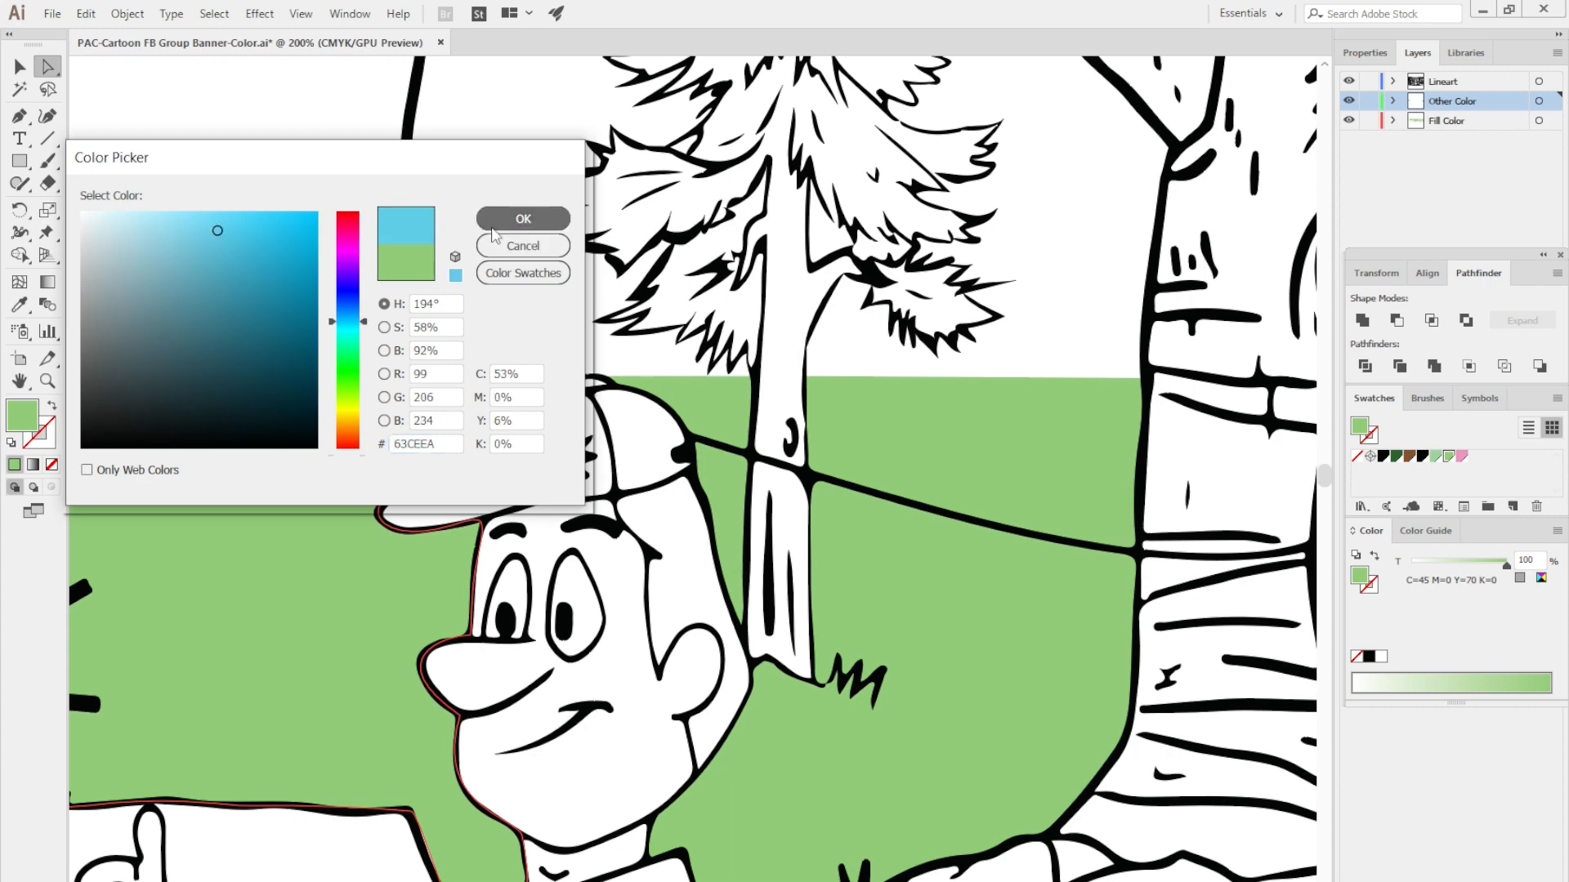
click(521, 246)
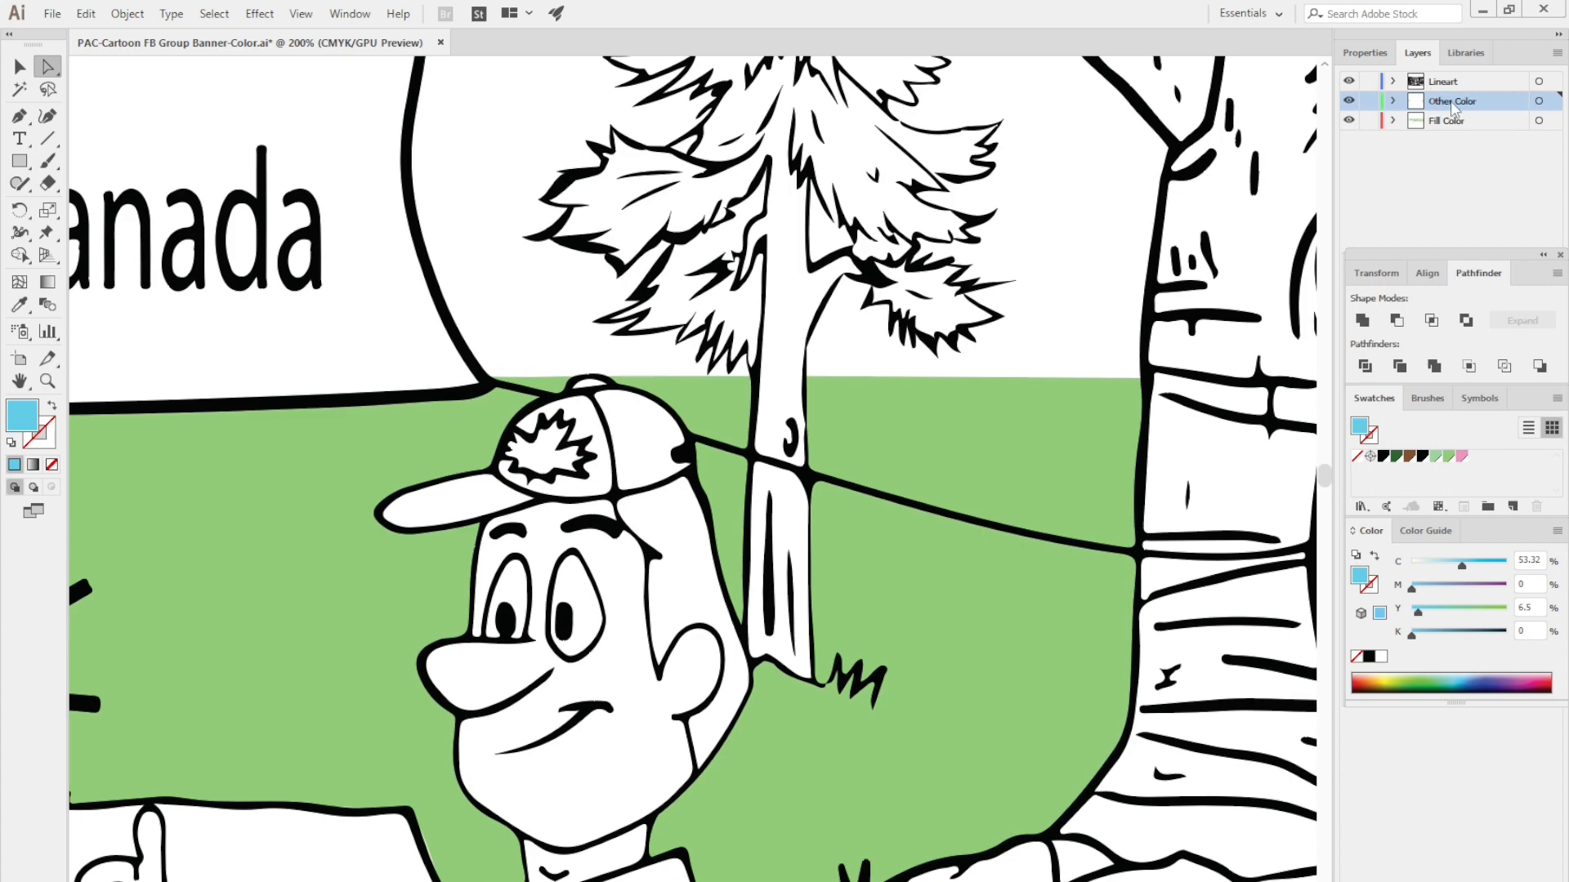
- Draw a four-point blue sky shape with the Pen tool between the banner's curved end and the pine tree, on the Other Color layer
key(p)
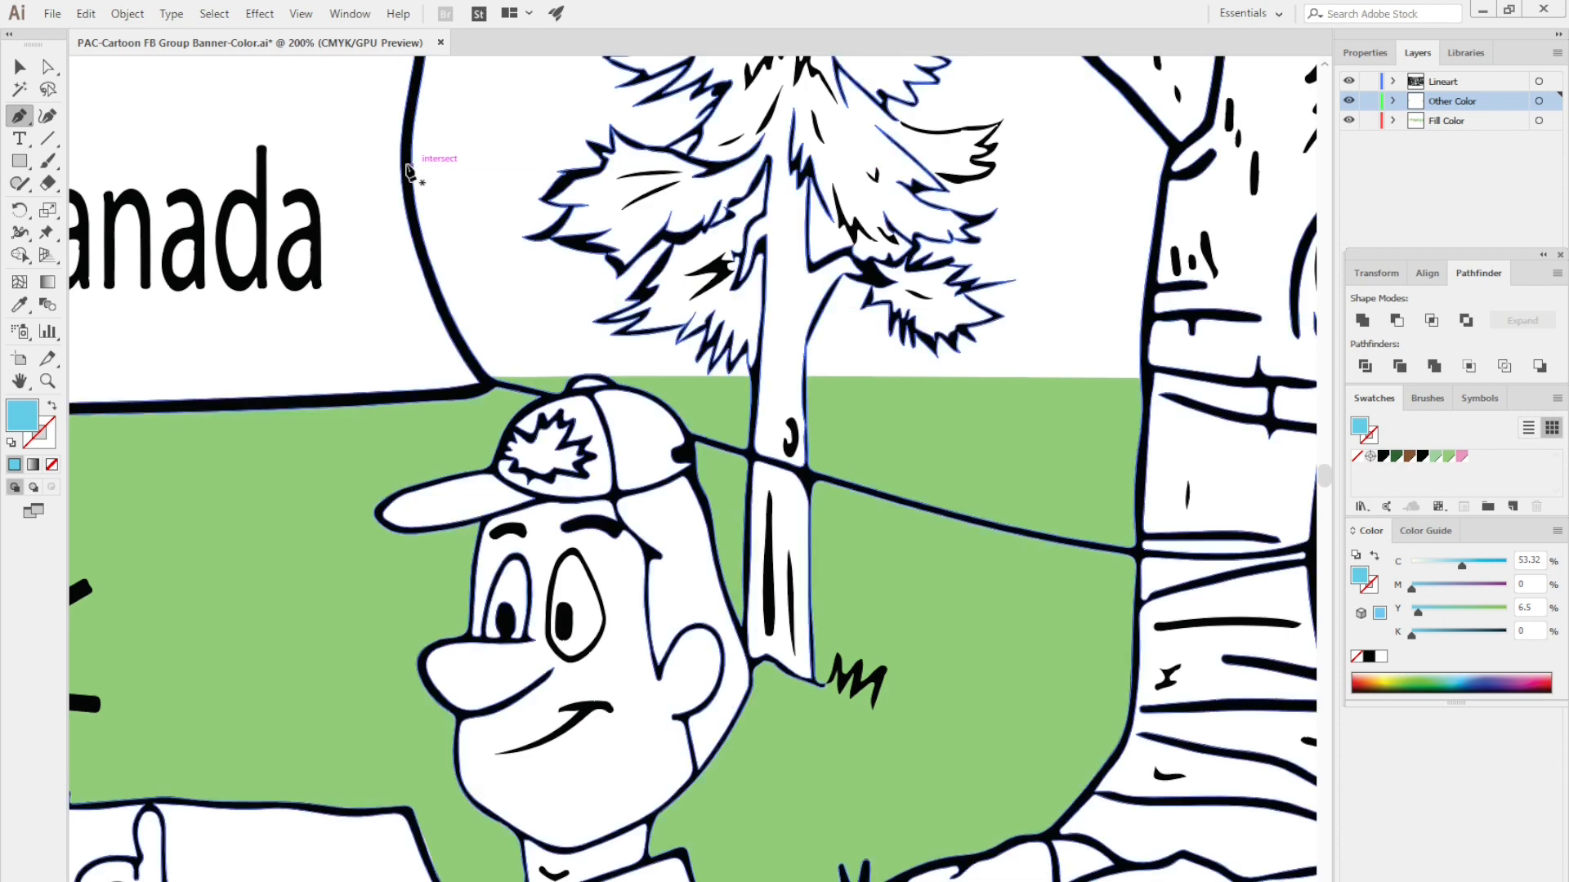
drag(477, 157, 477, 268)
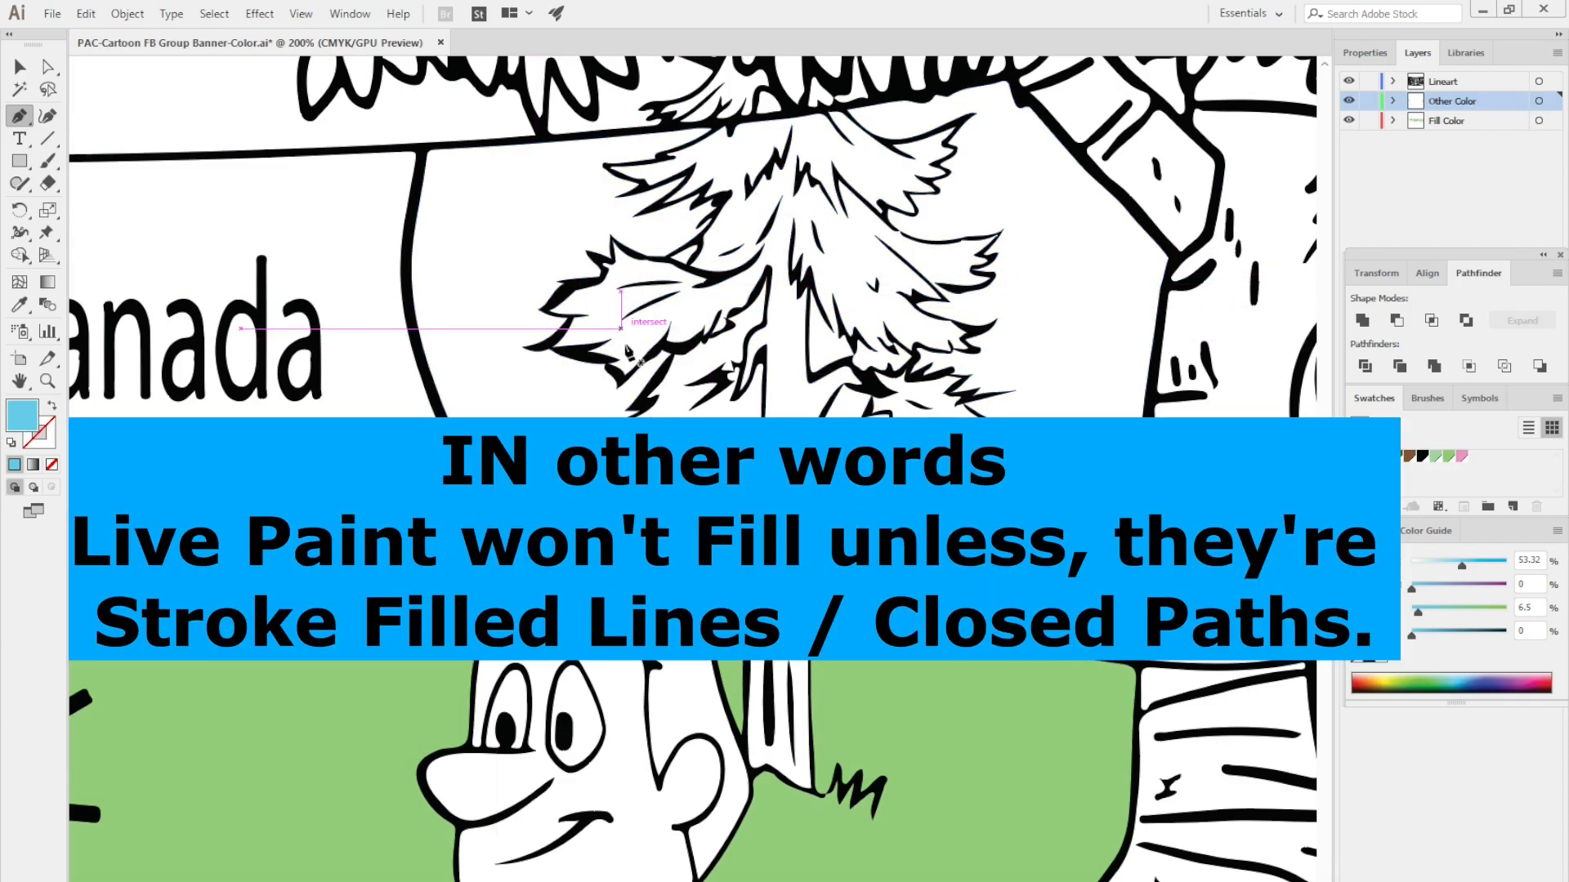
click(425, 156)
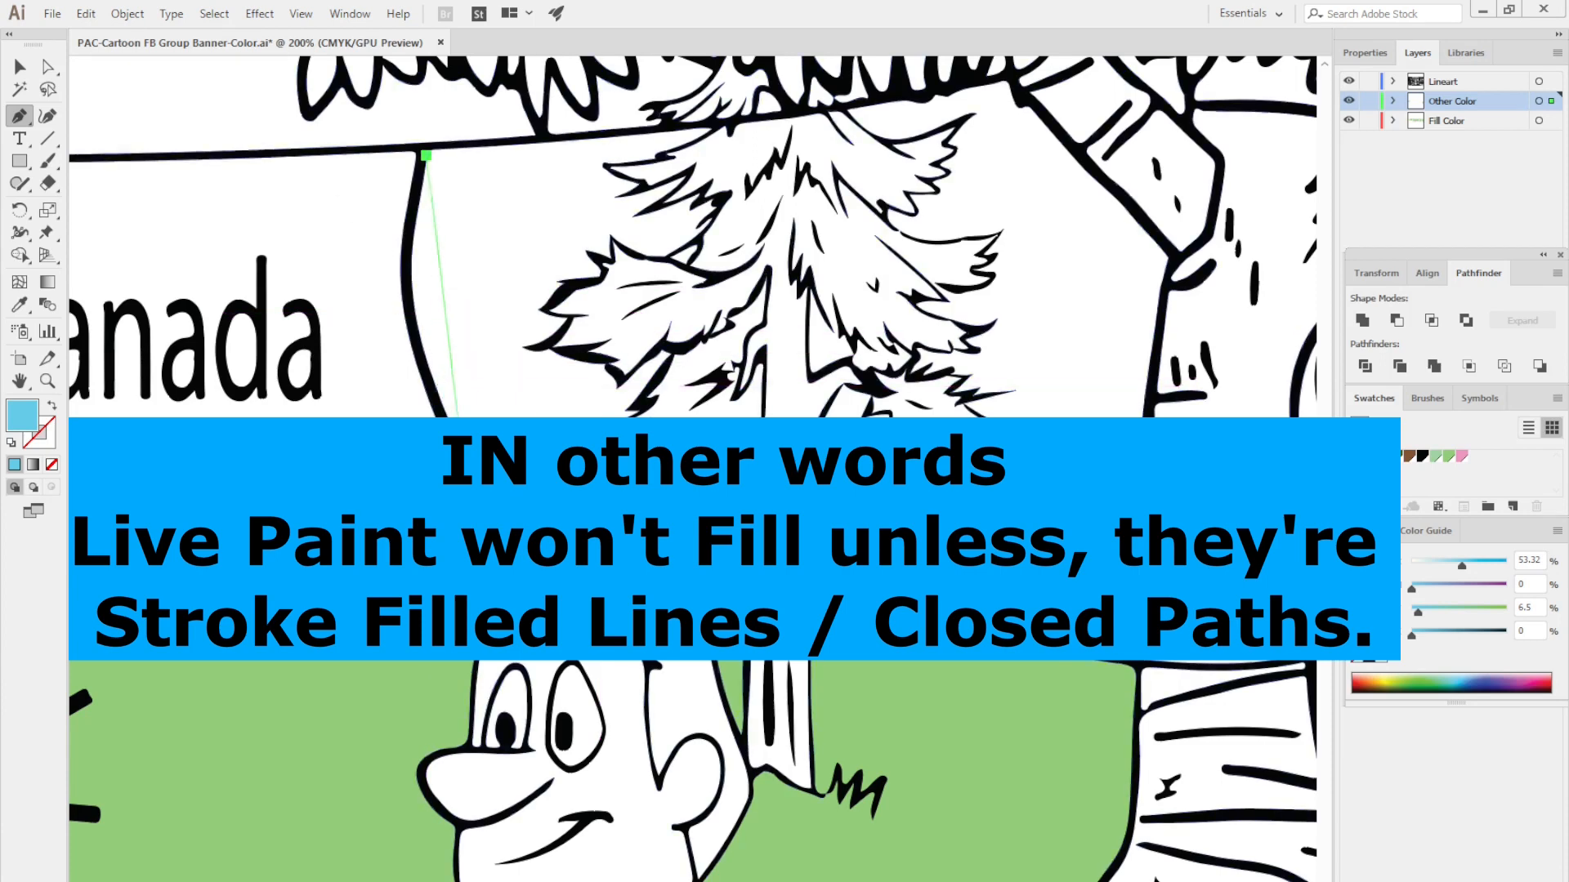
click(485, 492)
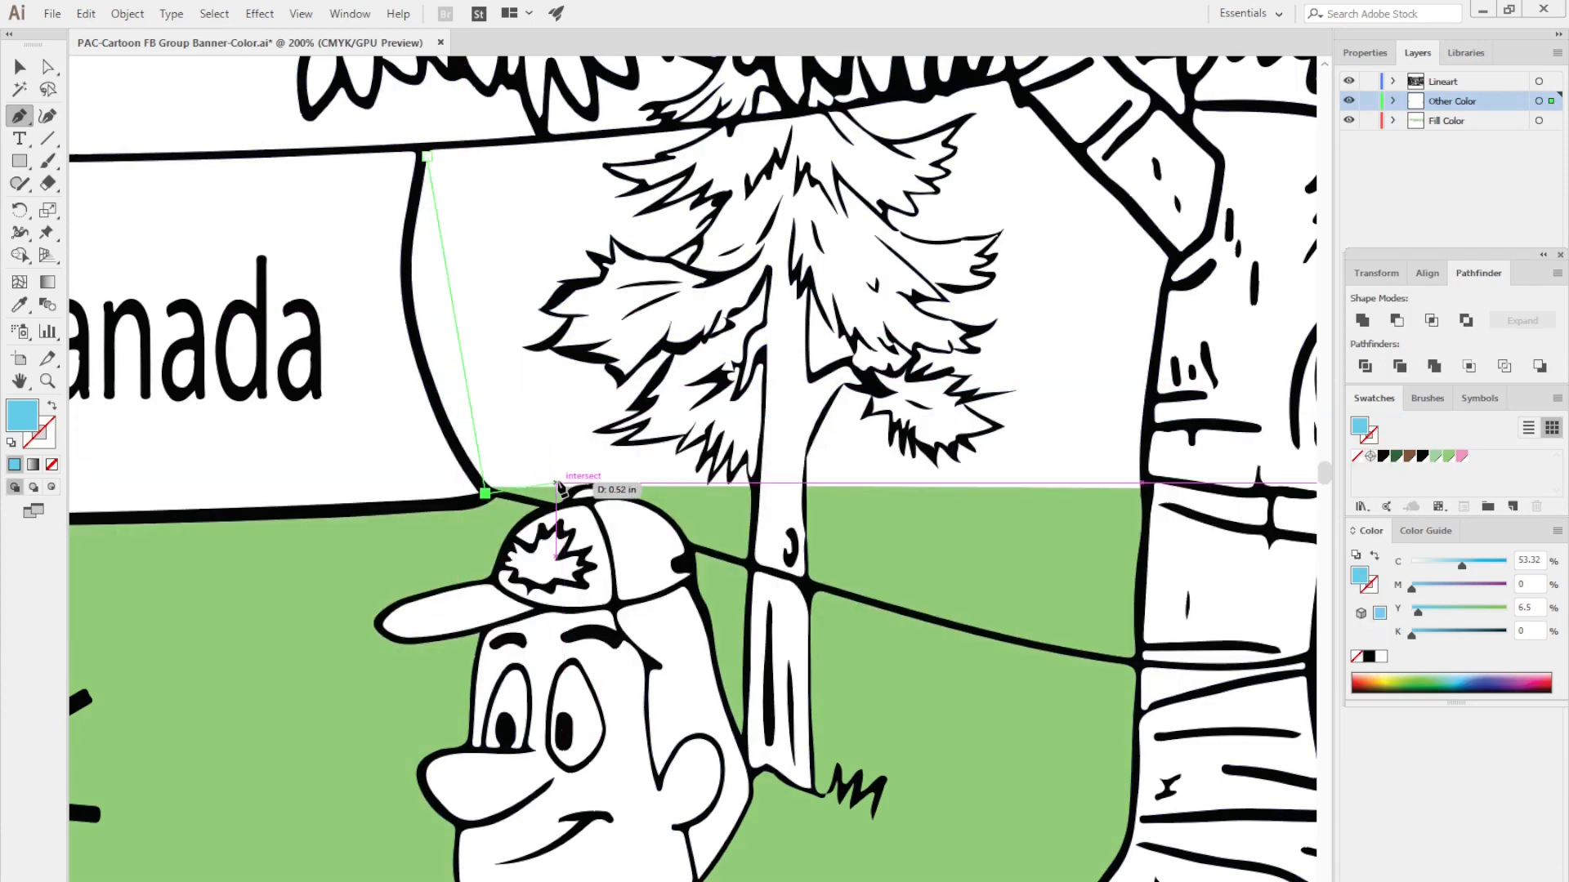
click(553, 455)
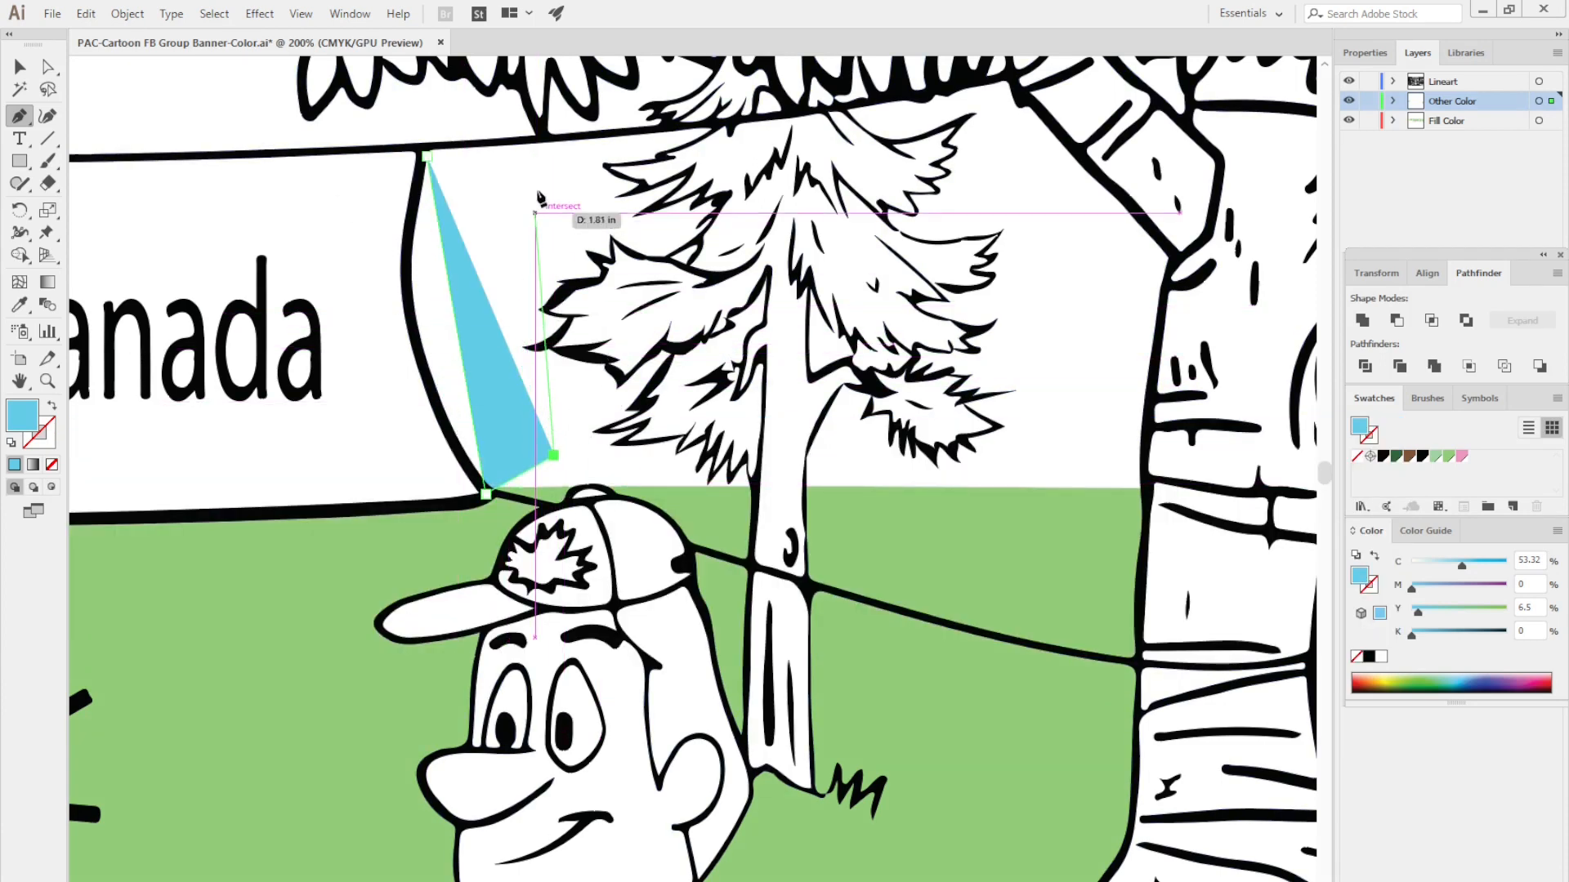
click(536, 156)
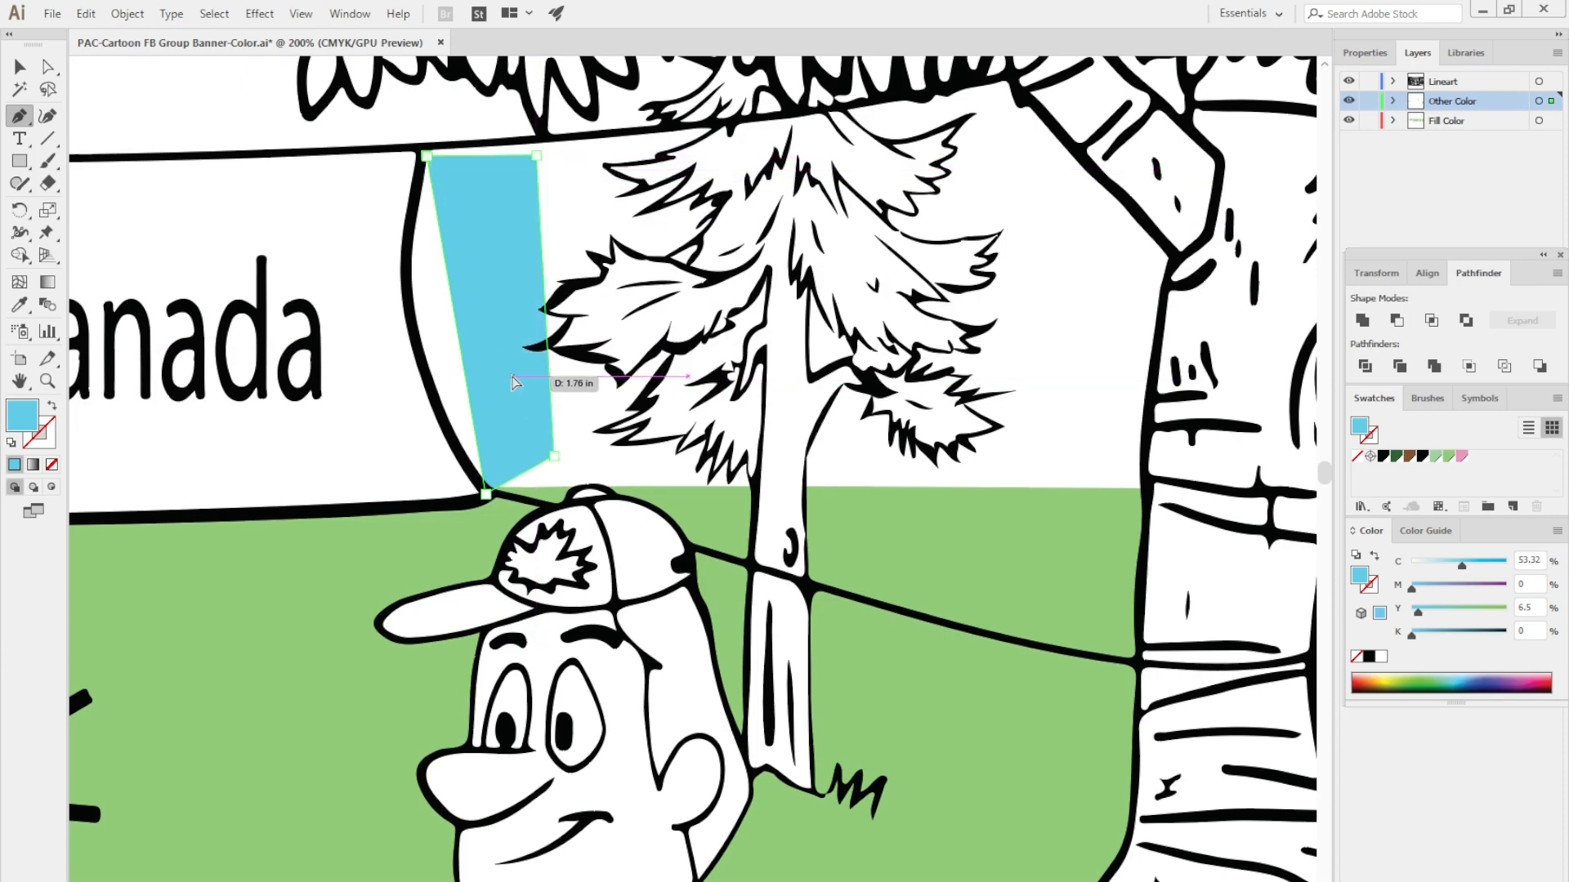
key(a)
click(447, 353)
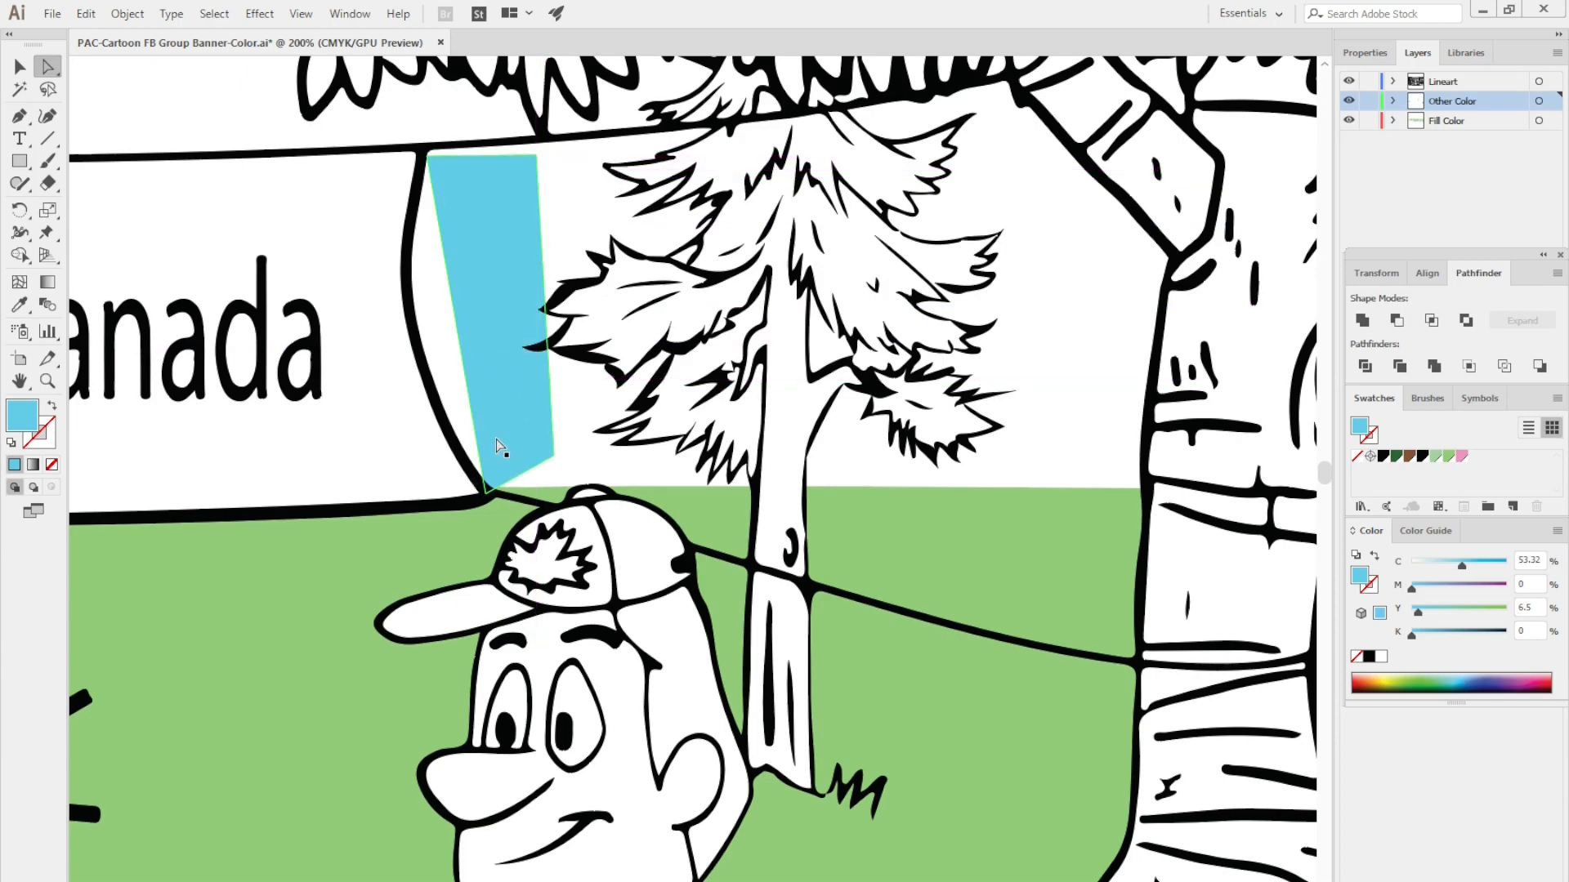
- Move the Other Color layer beneath the Fill Color layer so the sky sits behind the green
key(z)
click(511, 425)
click(518, 420)
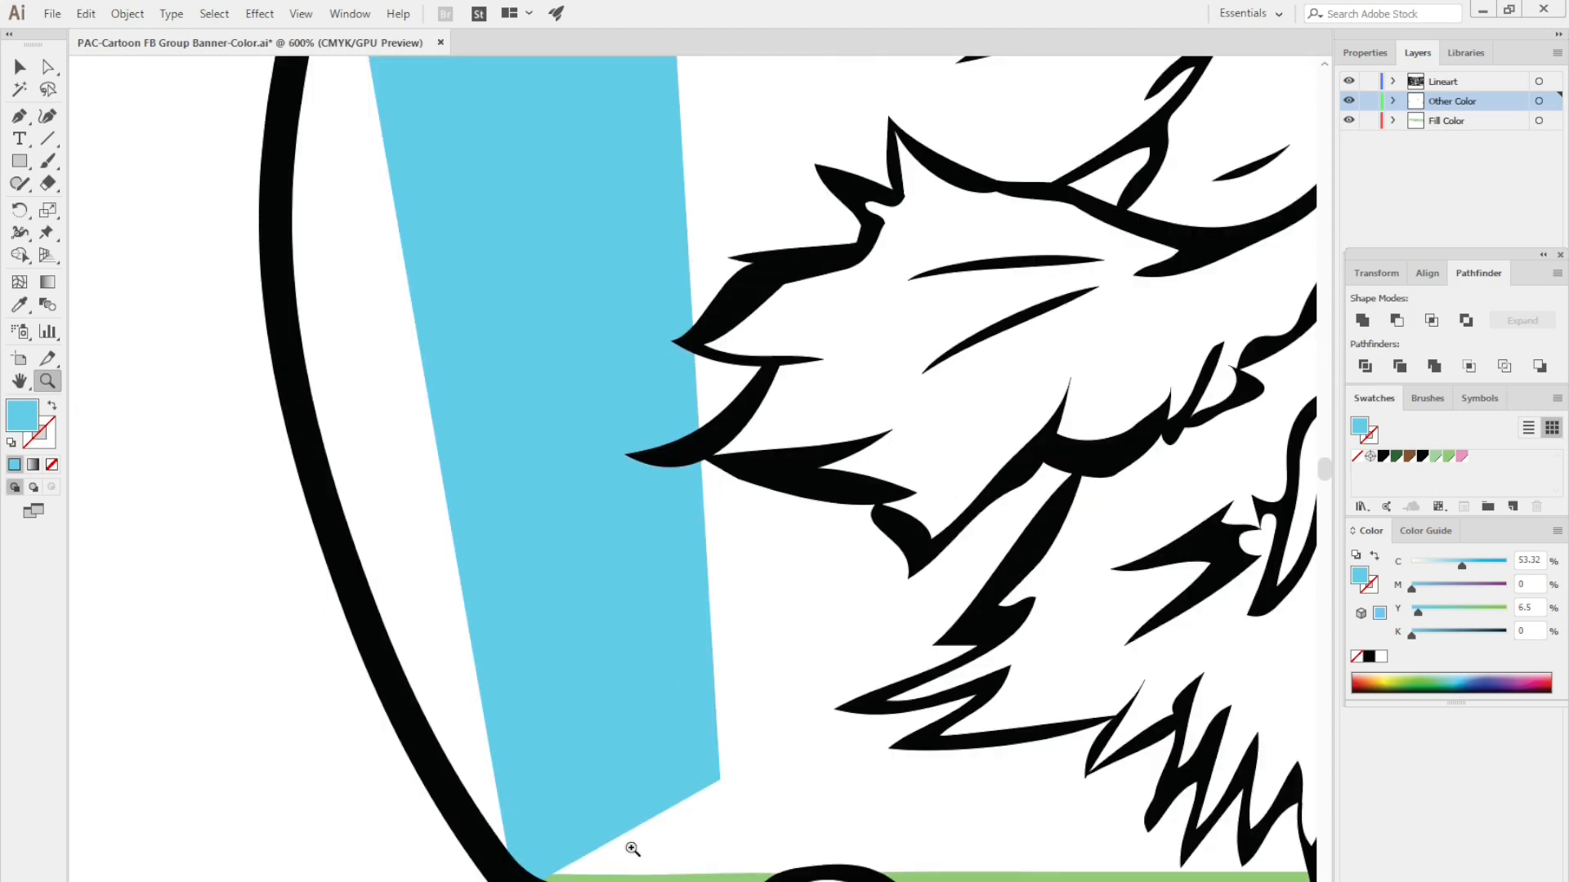
scroll(625, 829, down, 3)
click(548, 732)
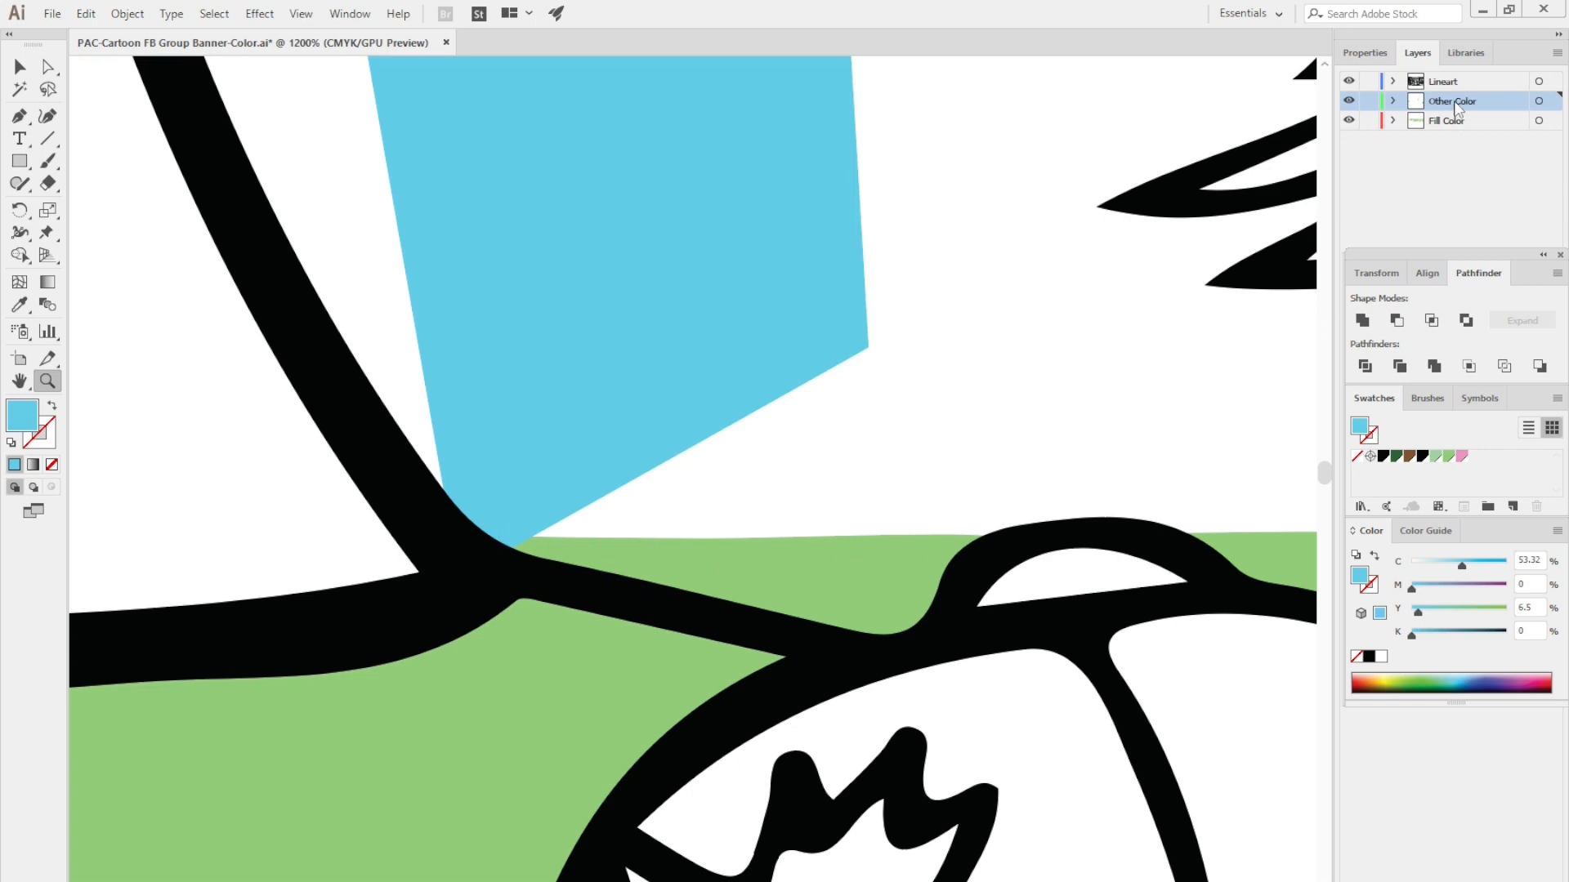
drag(1457, 107, 1472, 139)
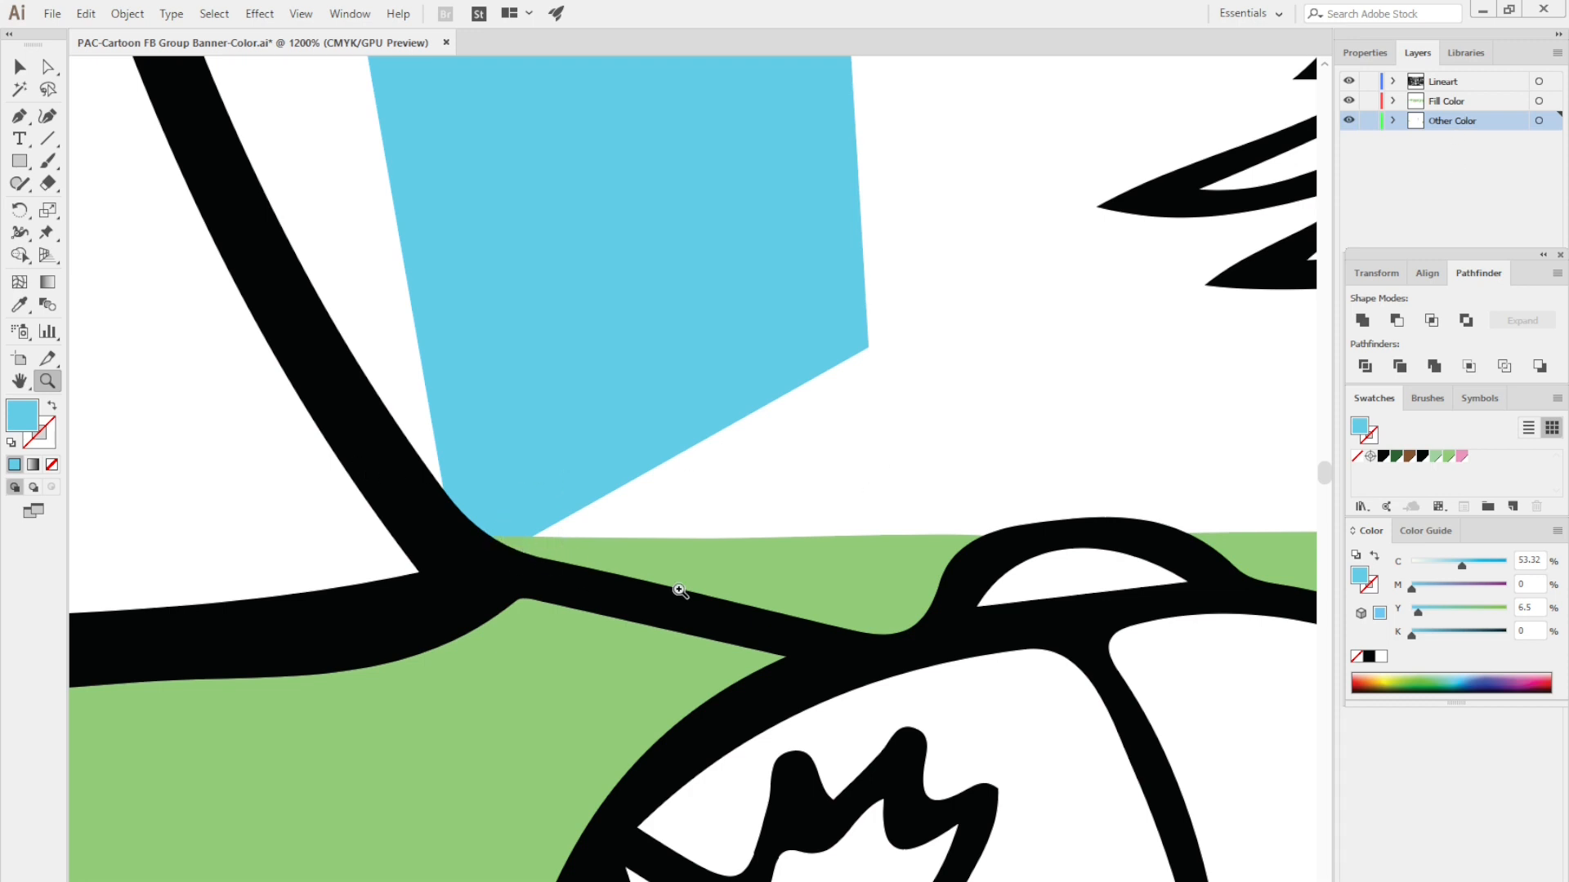
- Reposition the sky shape's two lower anchor points, tucking one under the banner outline and the other by the cap's button at the grass edge
key(a)
drag(456, 579, 447, 542)
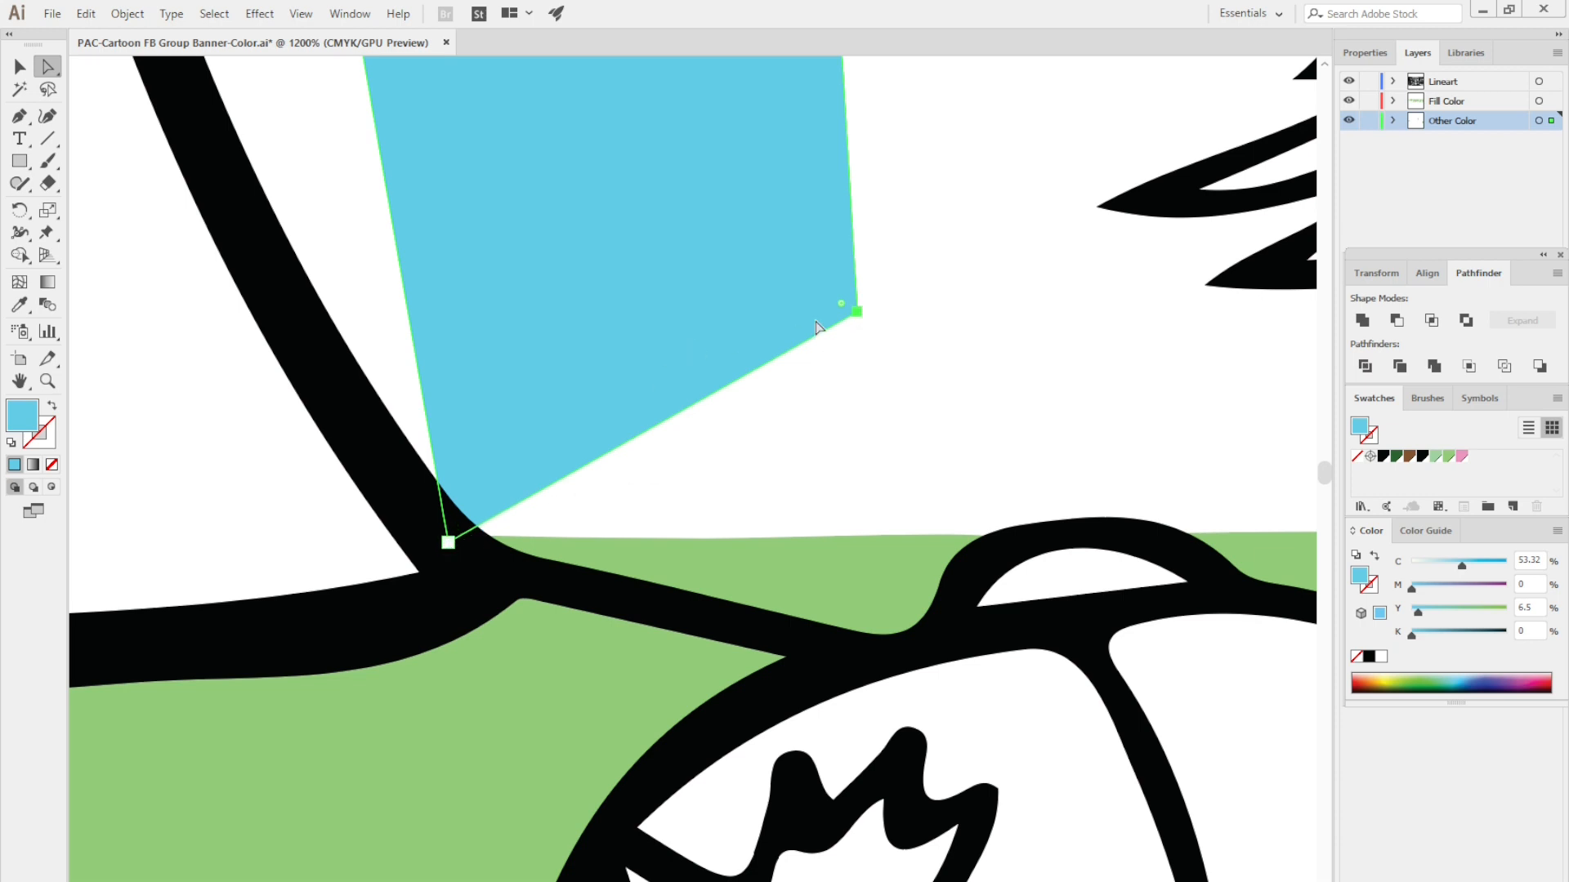
drag(857, 314, 997, 540)
click(1094, 452)
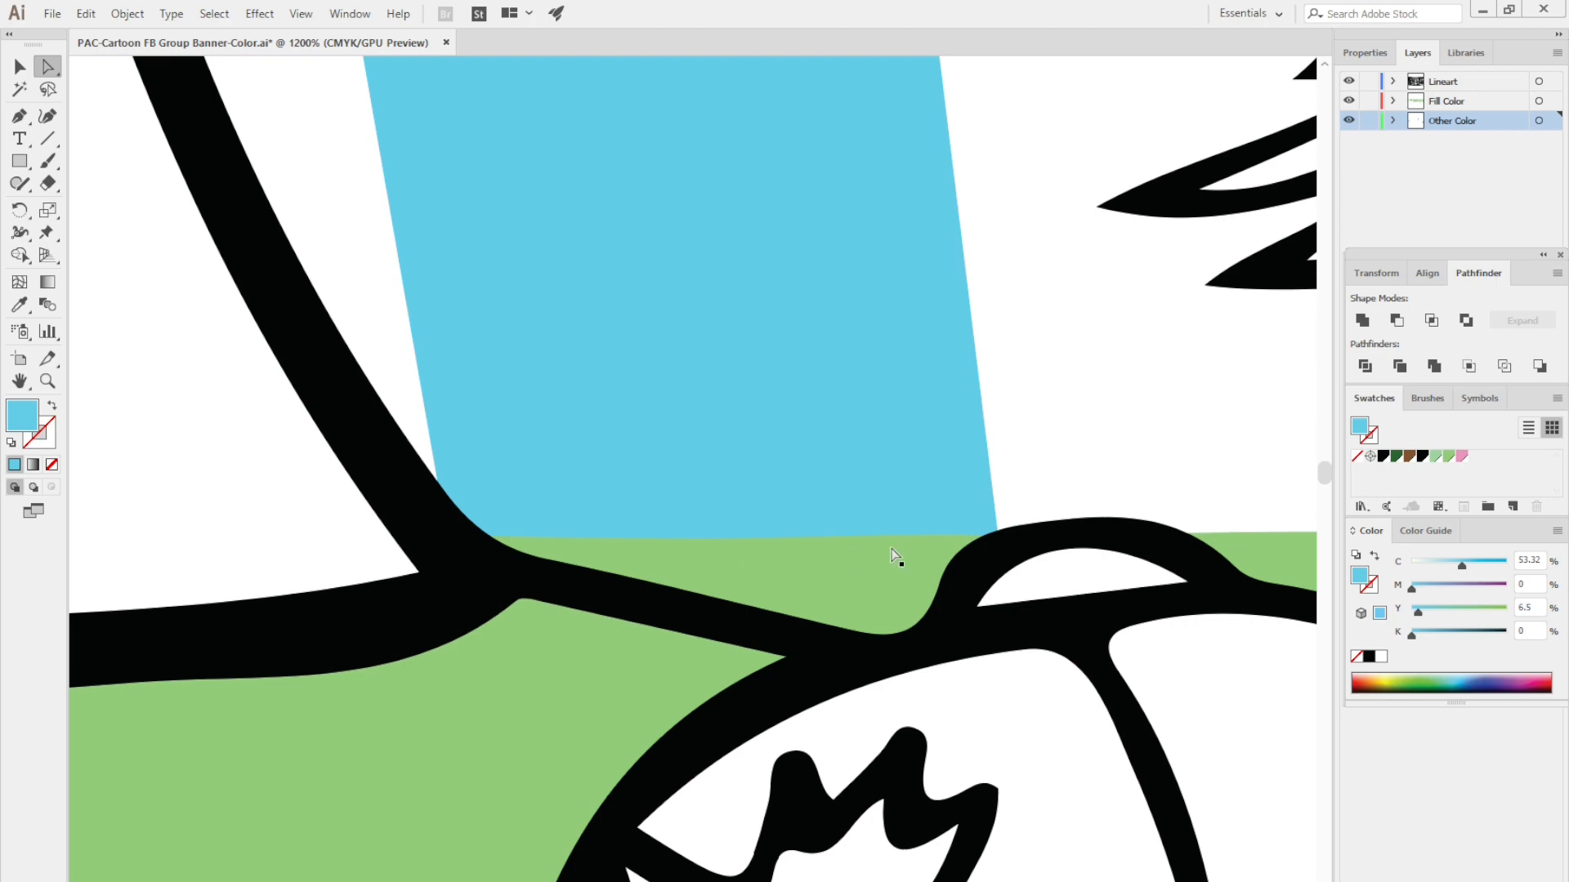
- Add an anchor point on the sky shape's edge facing the pine tree and move it onto the tip of the upper pointed branch
key(ctrl+minus)
key(ctrl+minus)
key(ctrl+minus)
key(ctrl+minus)
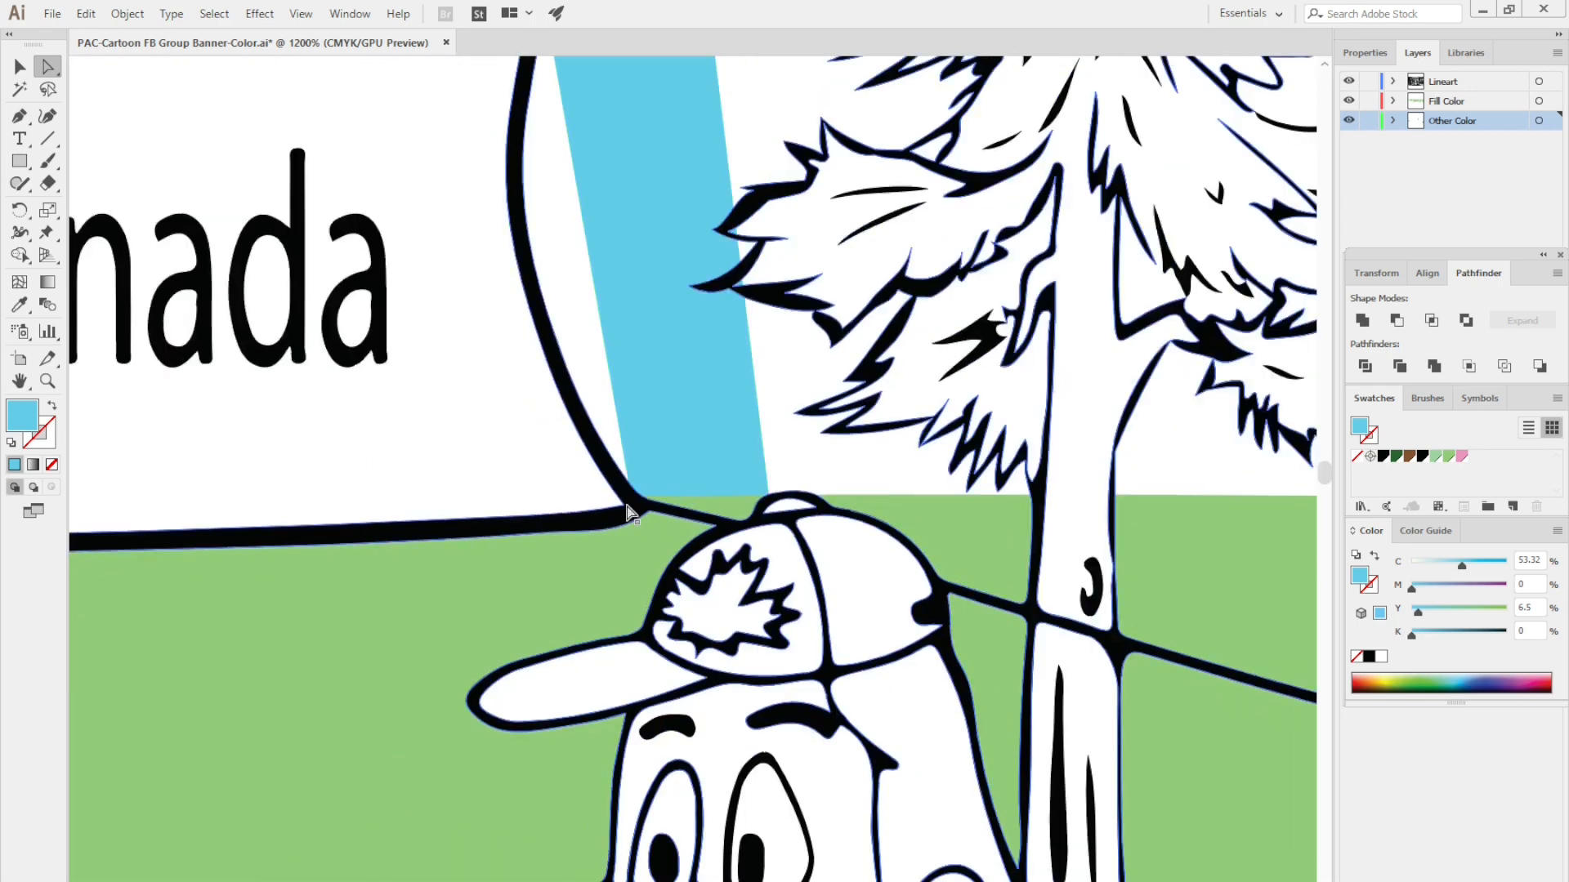
key(ctrl+minus)
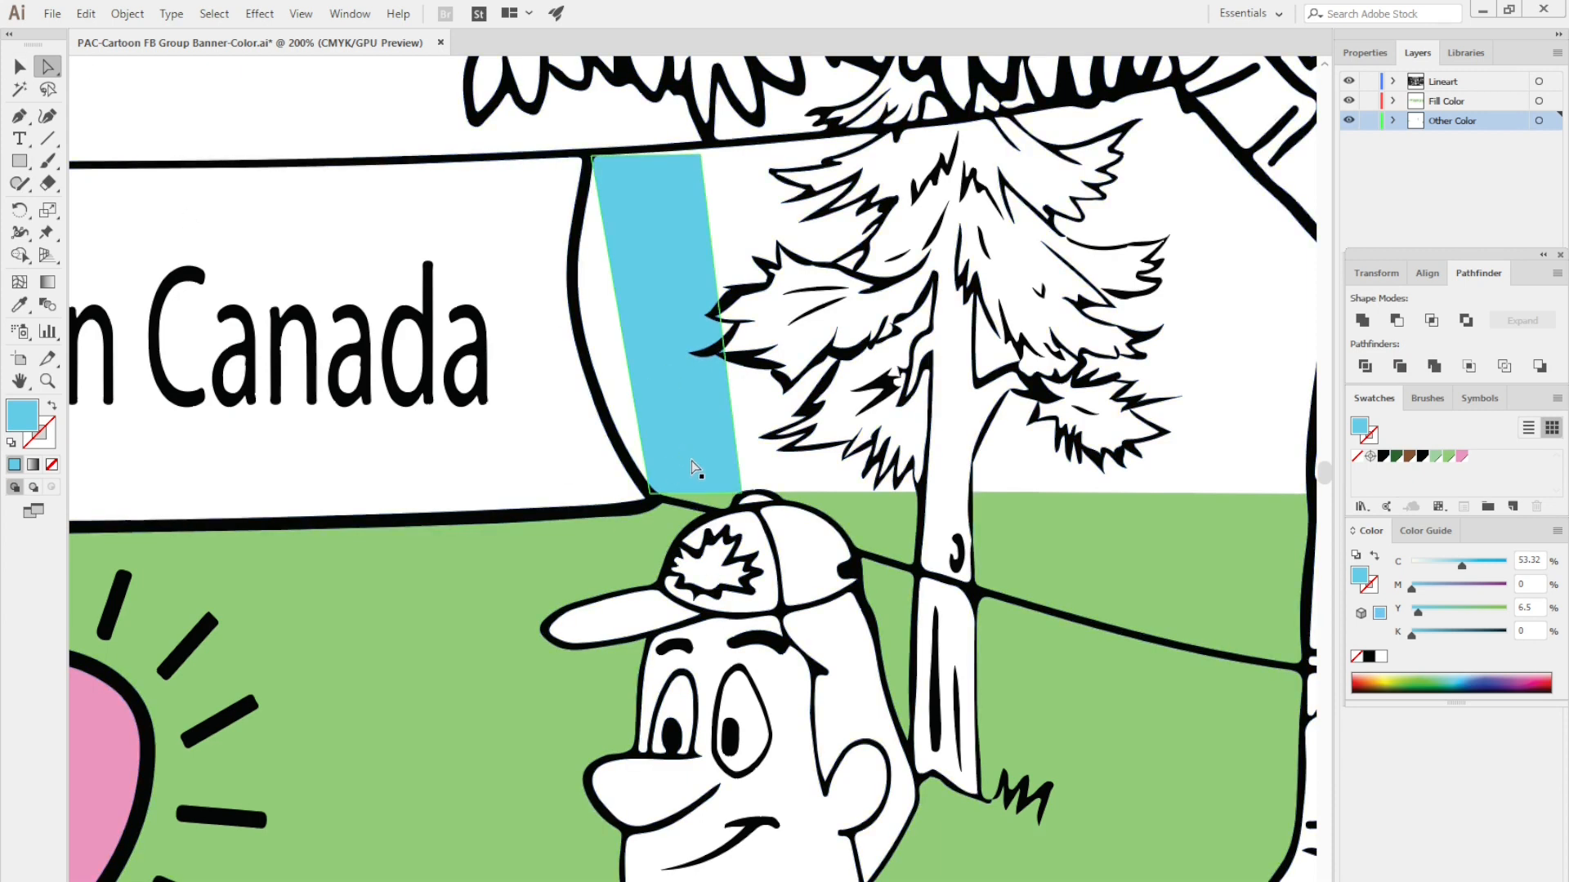
scroll(684, 456, up, 3)
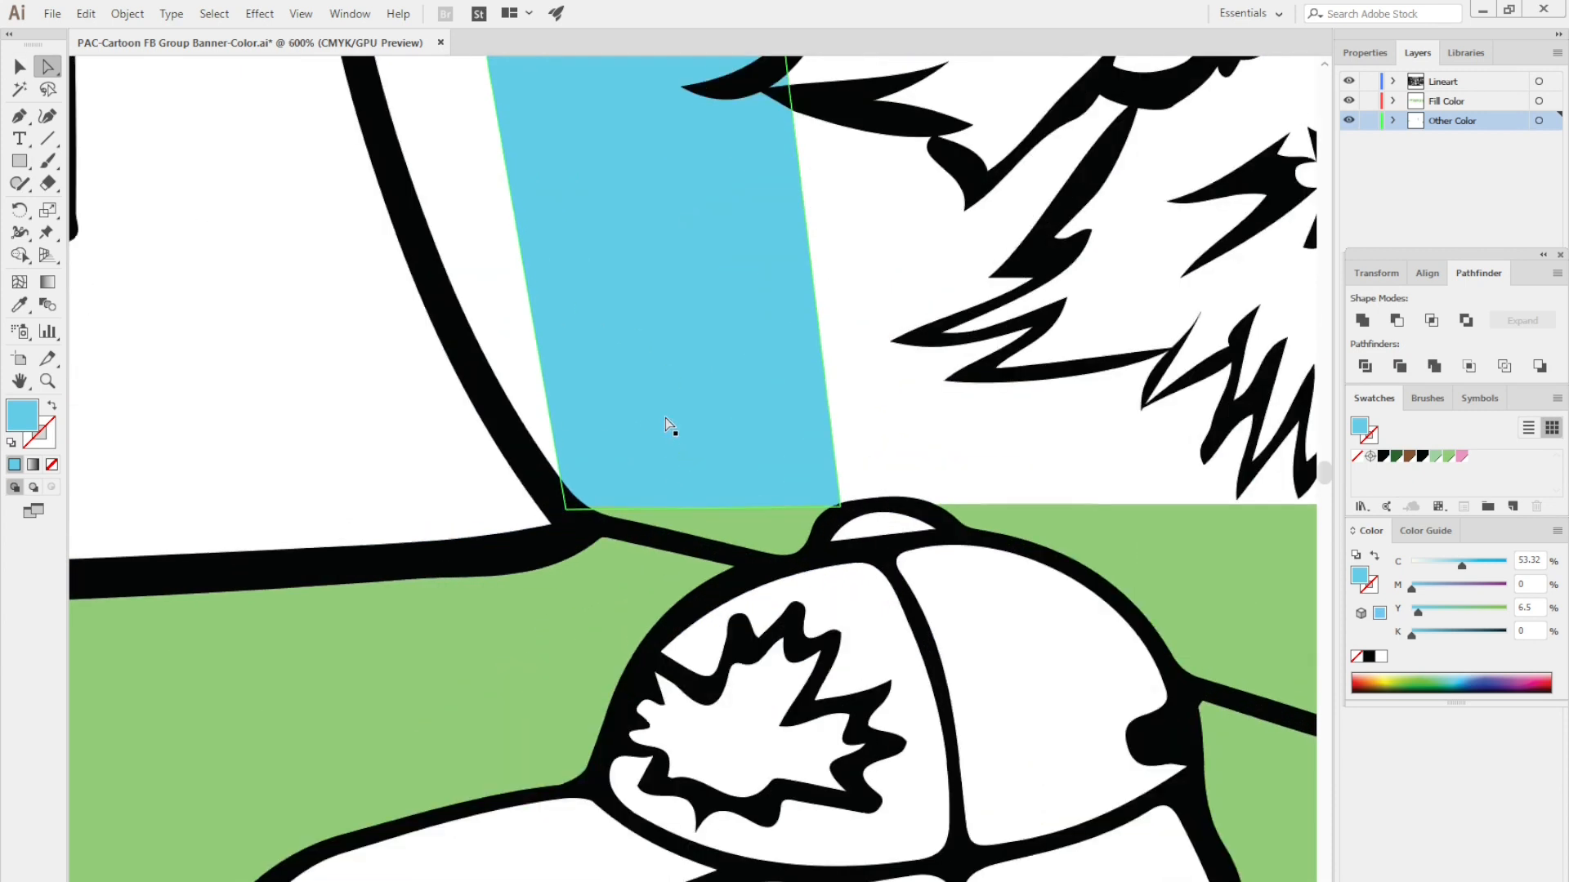
drag(665, 418, 599, 599)
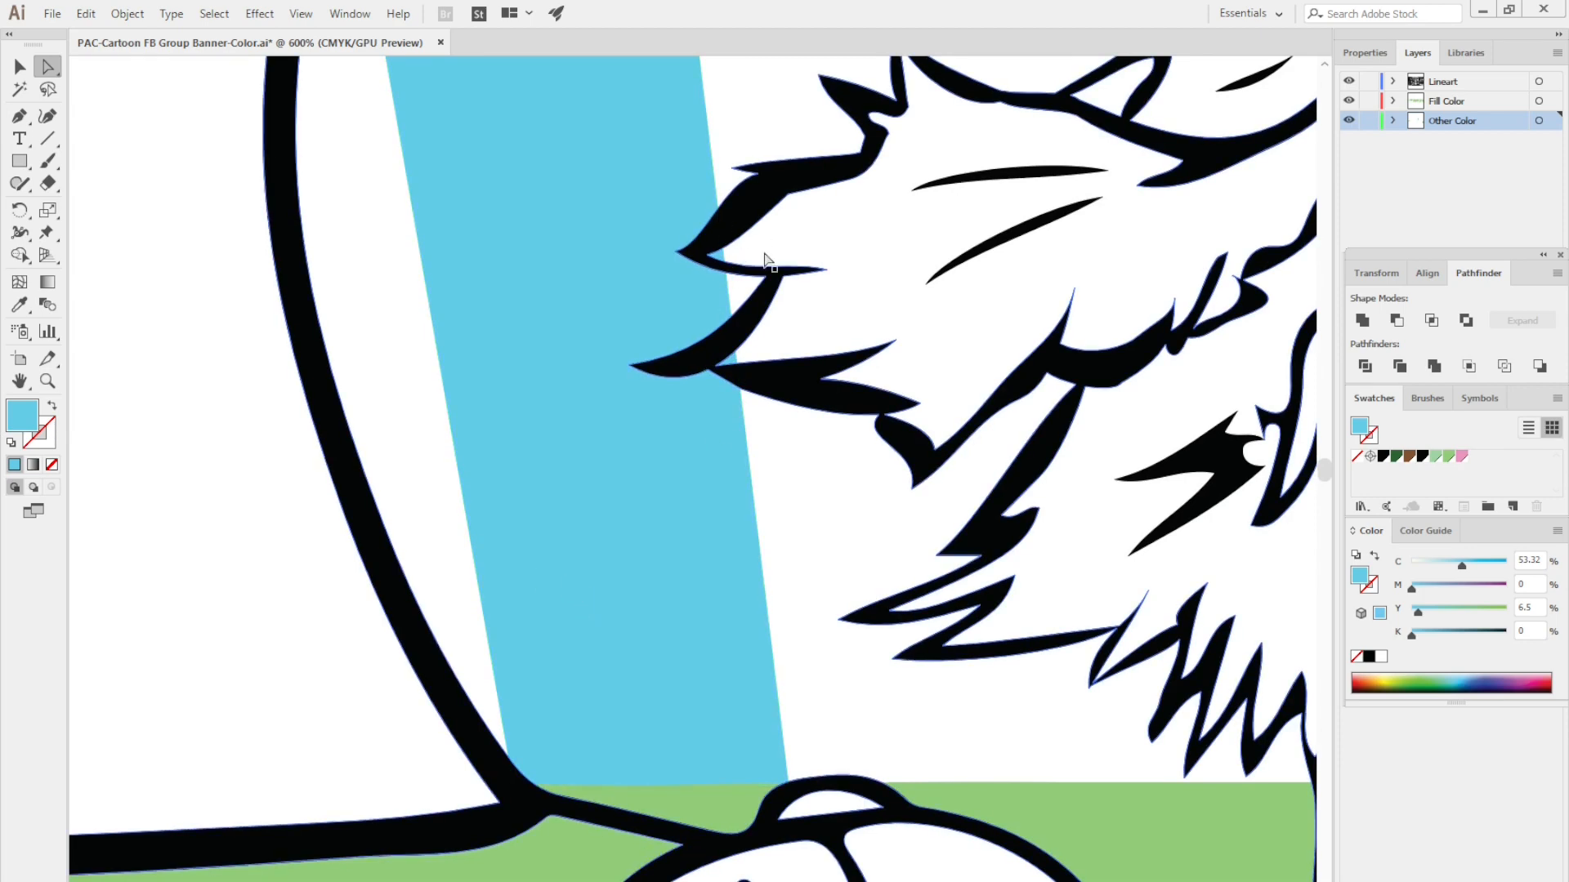
key(ctrl+equal)
key(ctrl+equal)
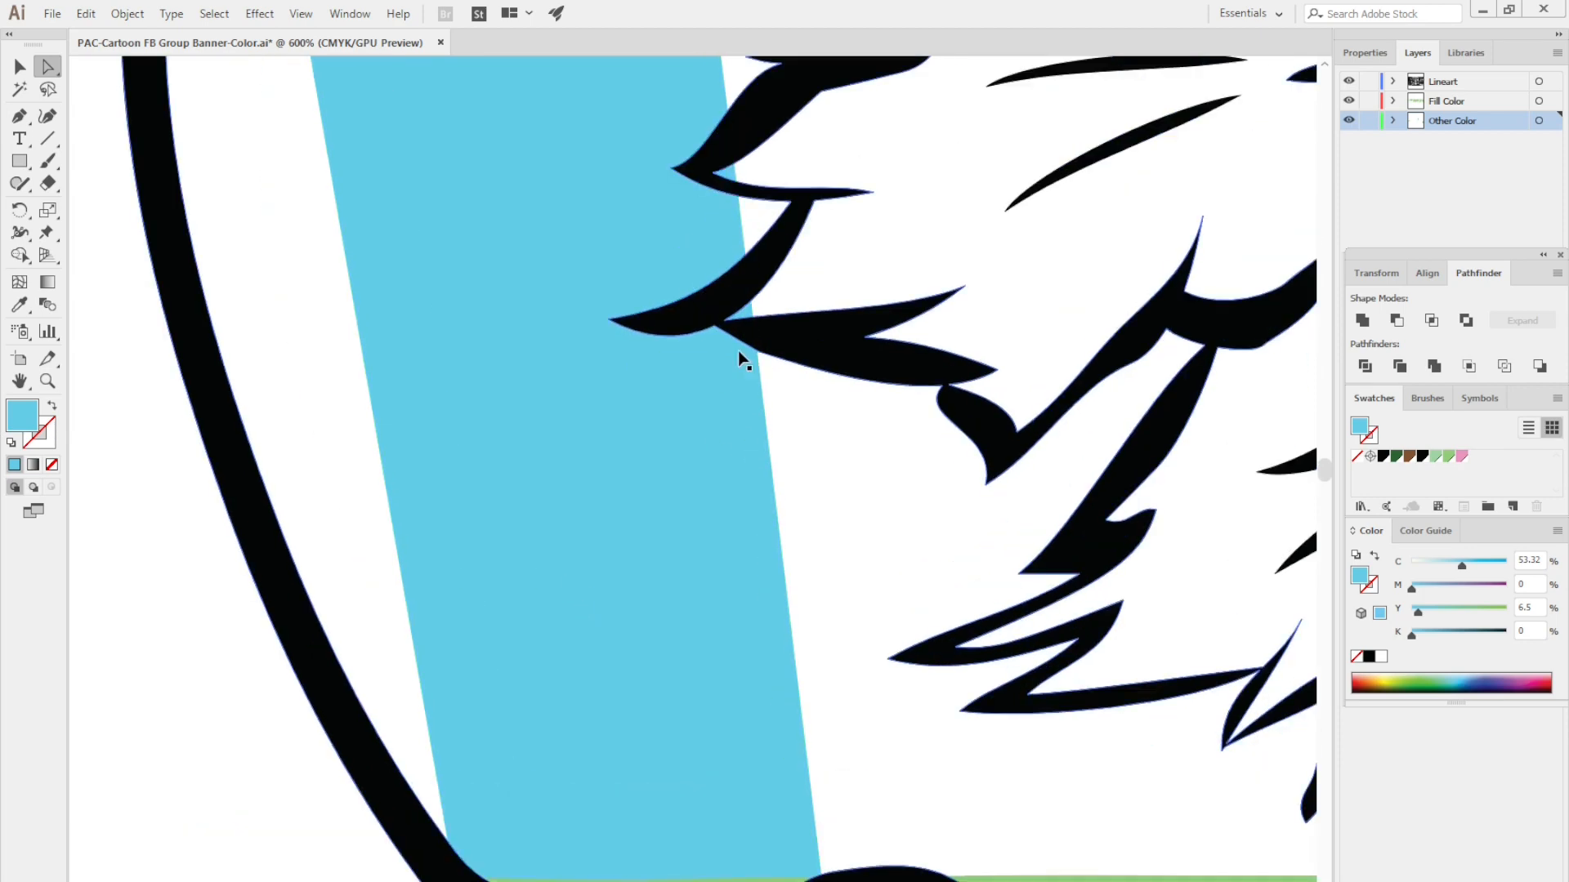
drag(781, 322, 761, 683)
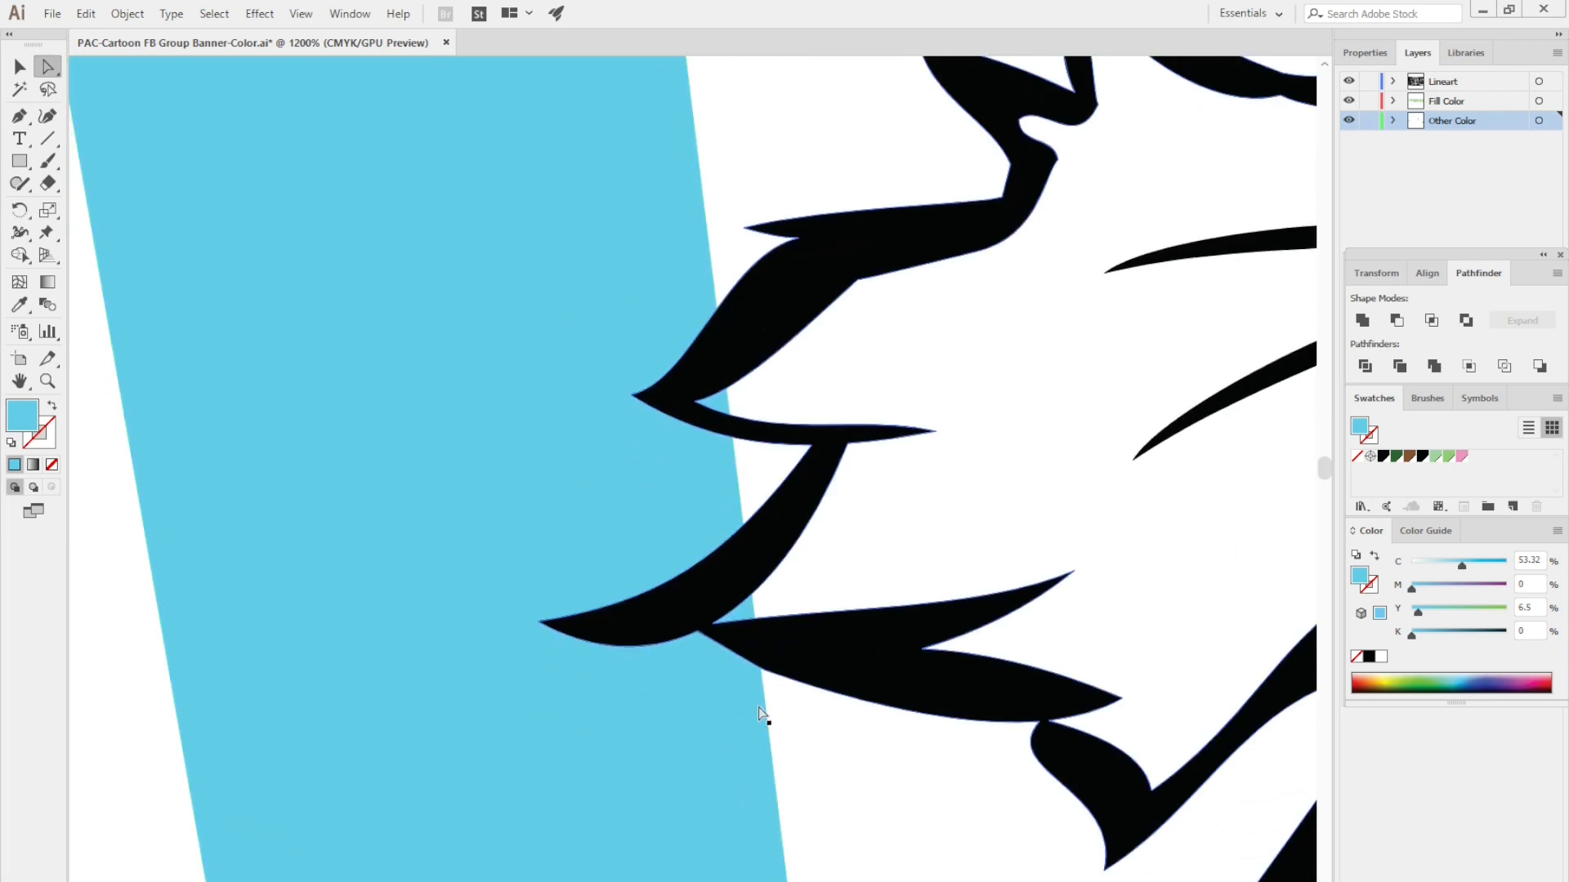
click(735, 600)
key(a)
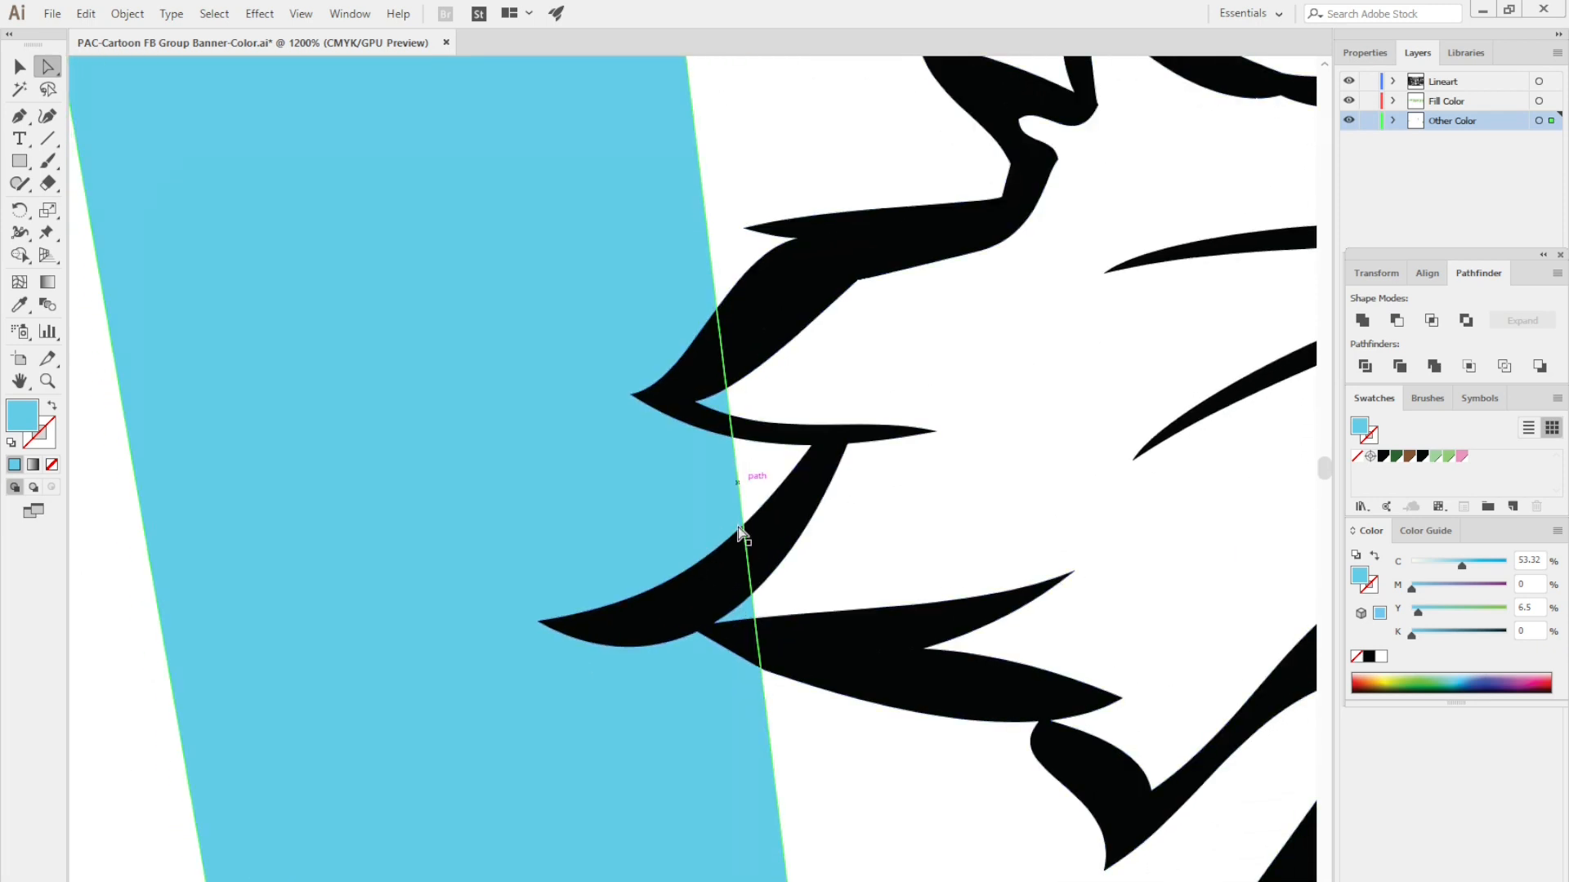
key(plus)
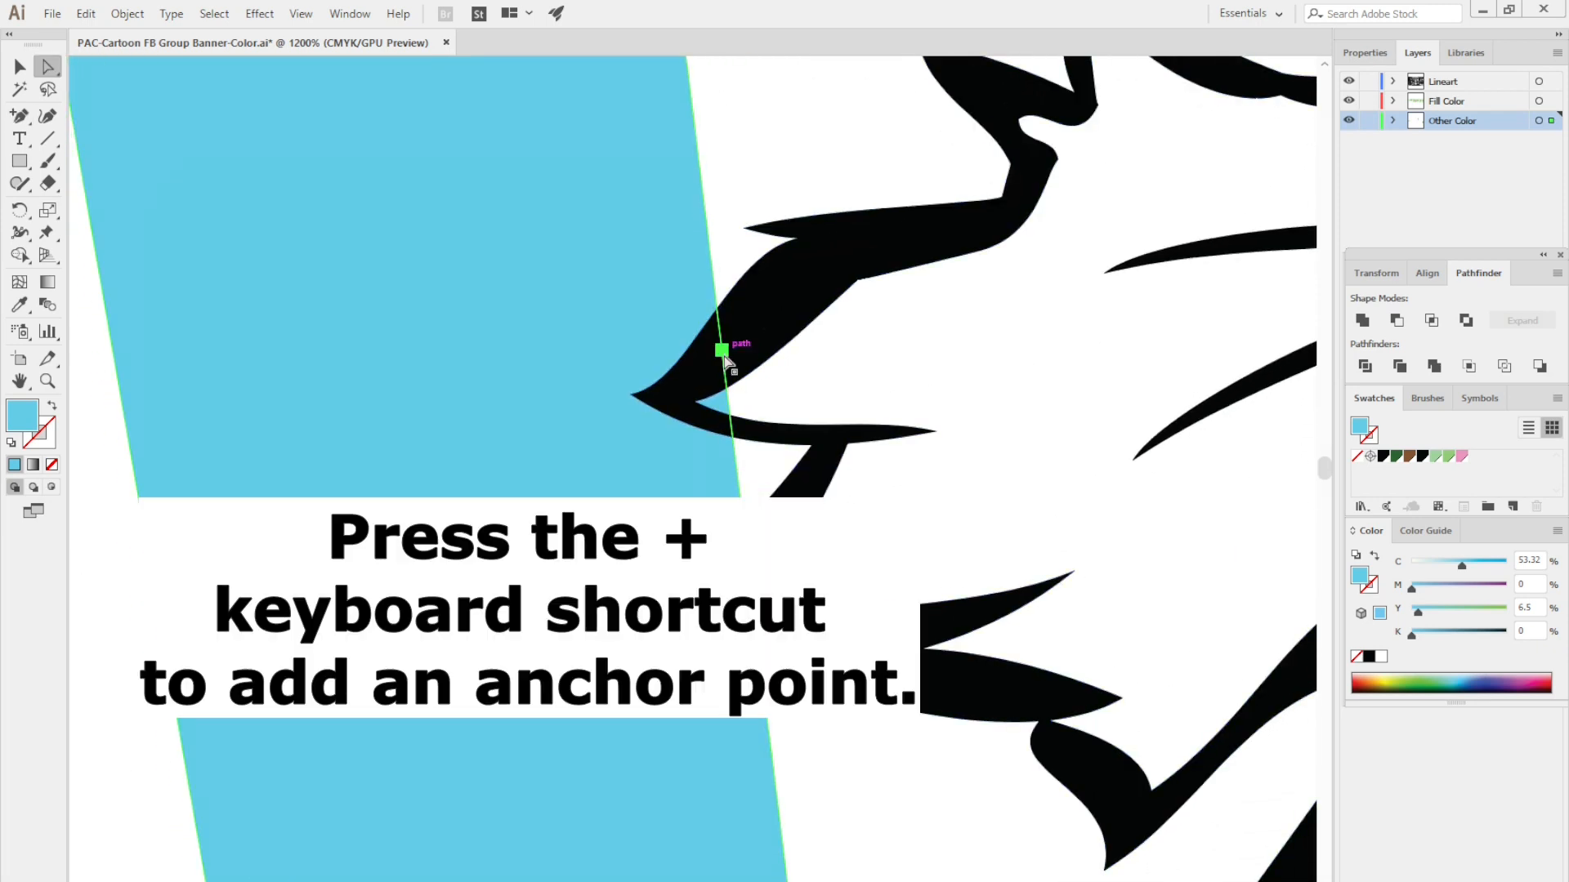
drag(721, 351, 664, 398)
- Add an anchor point above the branch tip and move it inside the thick outline of the upper branch
key(plus)
click(653, 191)
key(a)
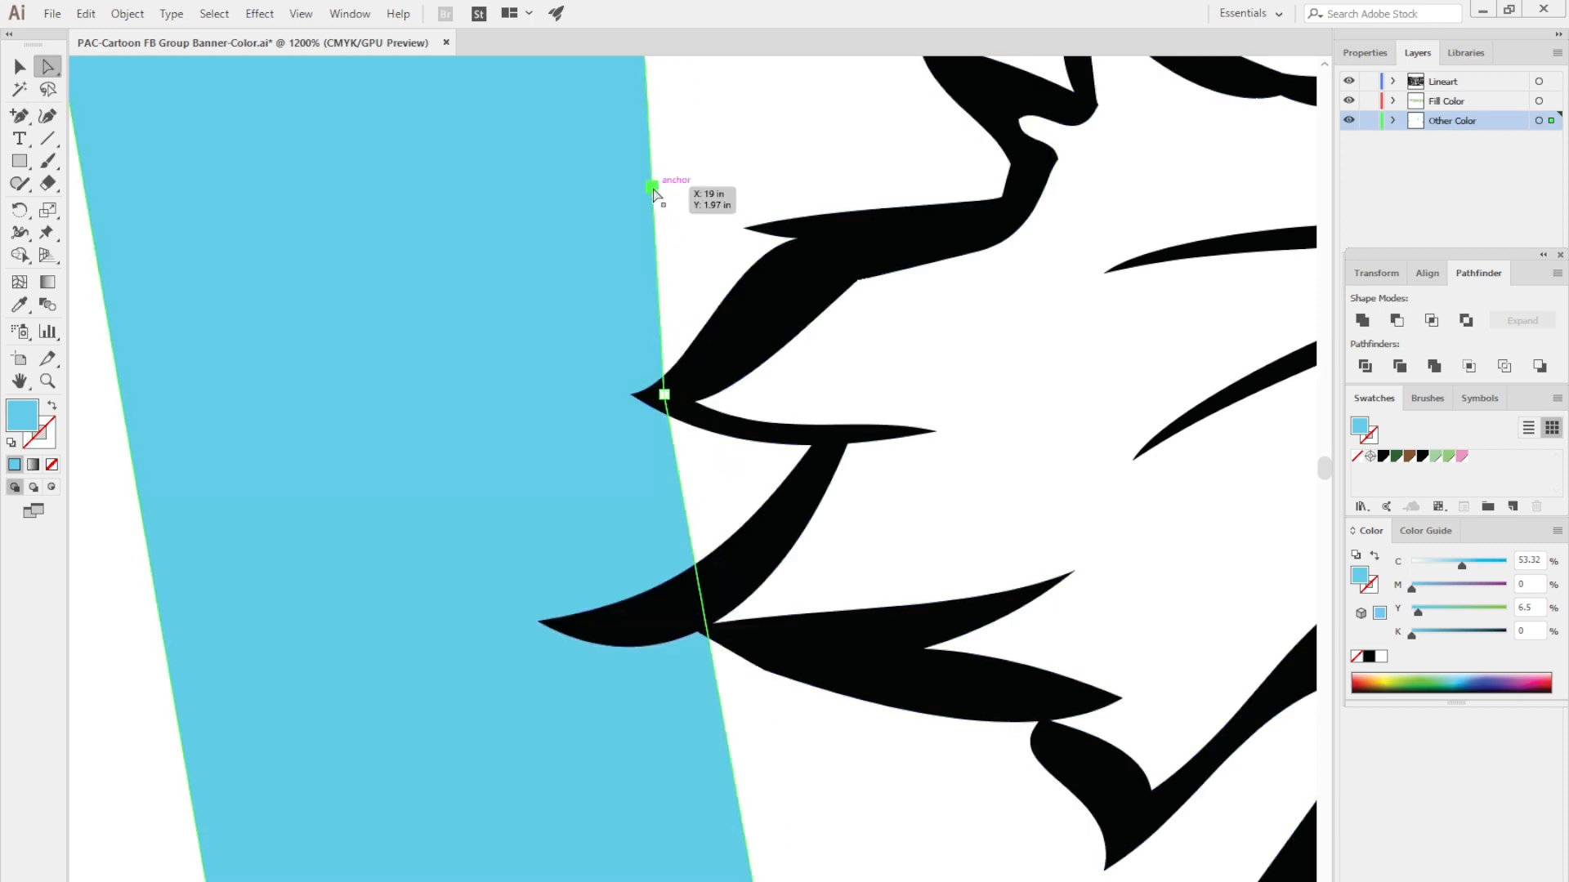
drag(653, 191, 844, 272)
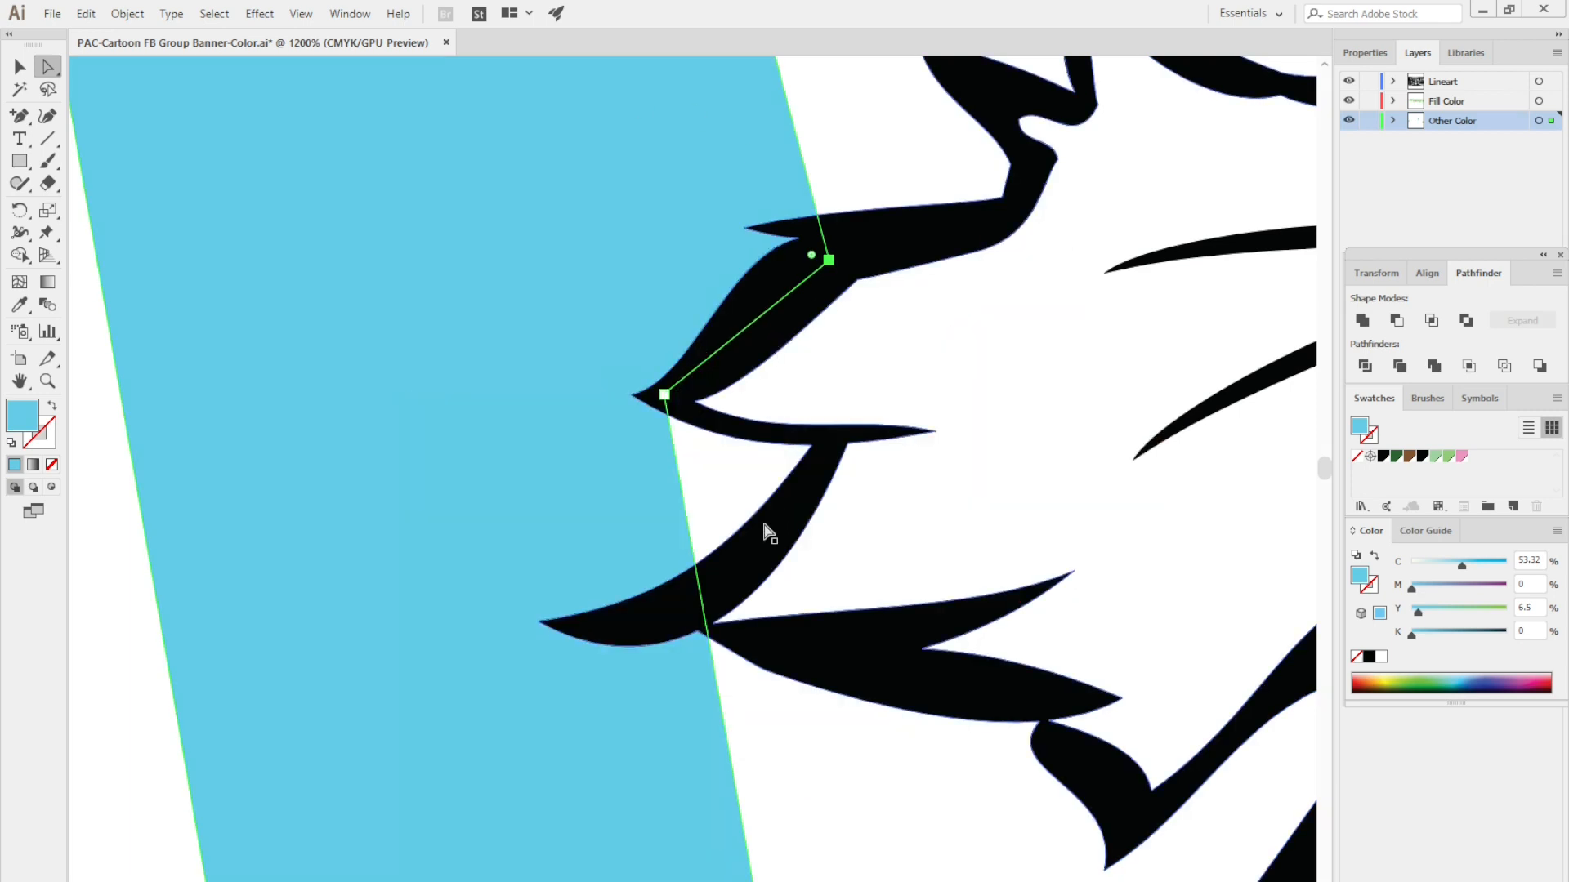
- Add an anchor point below the branch tip, move it to the junction with the lower branch spike, and curve the path along the outline
key(plus)
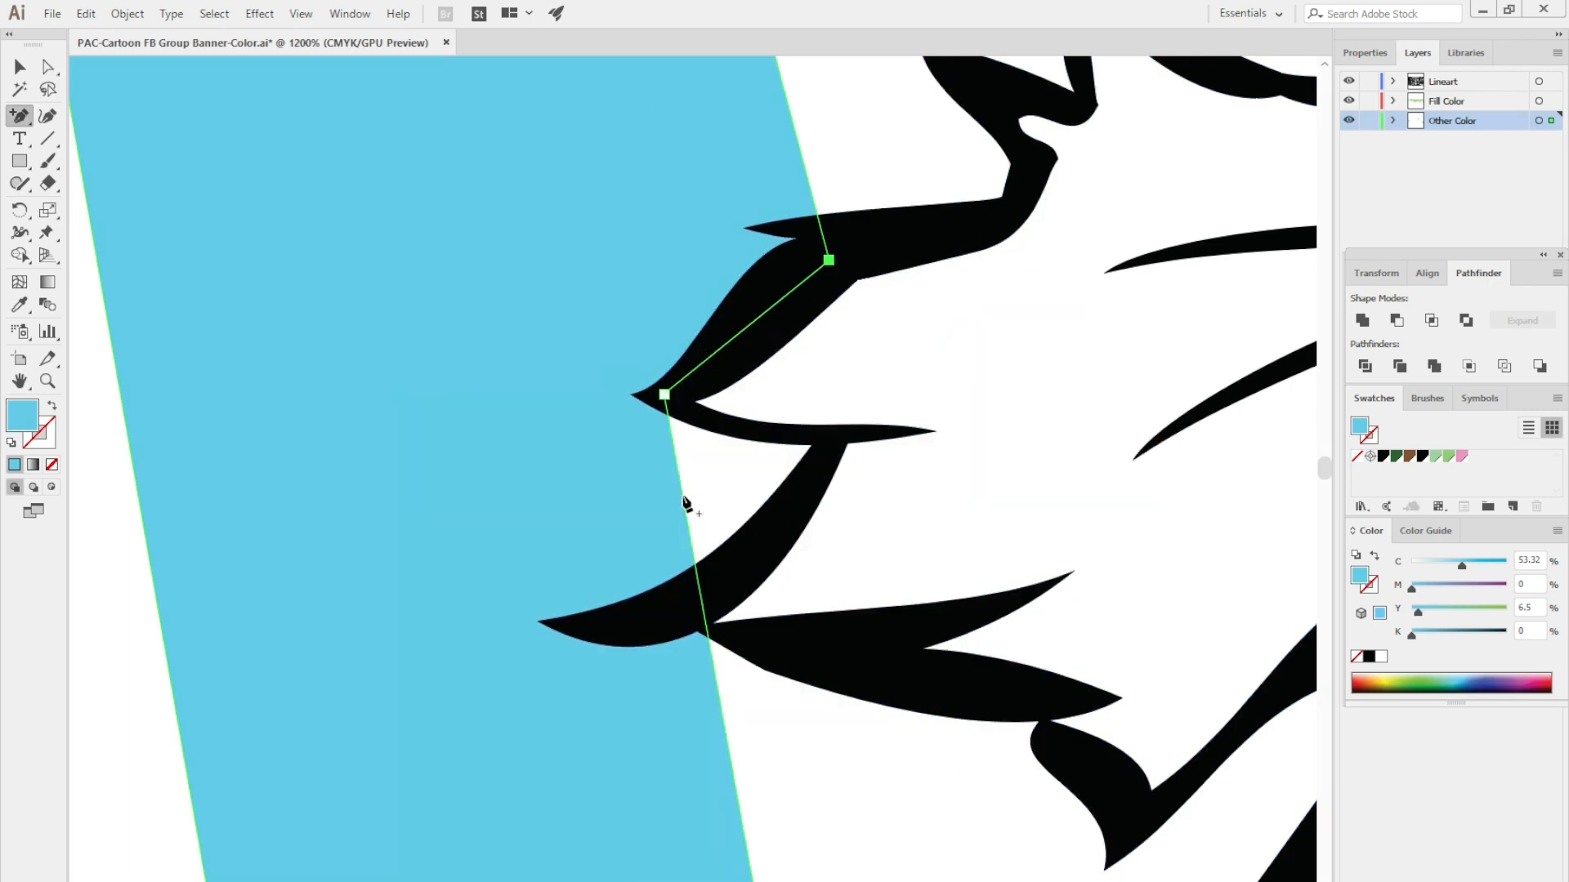
click(682, 495)
key(a)
drag(682, 495, 724, 430)
key(shift+c)
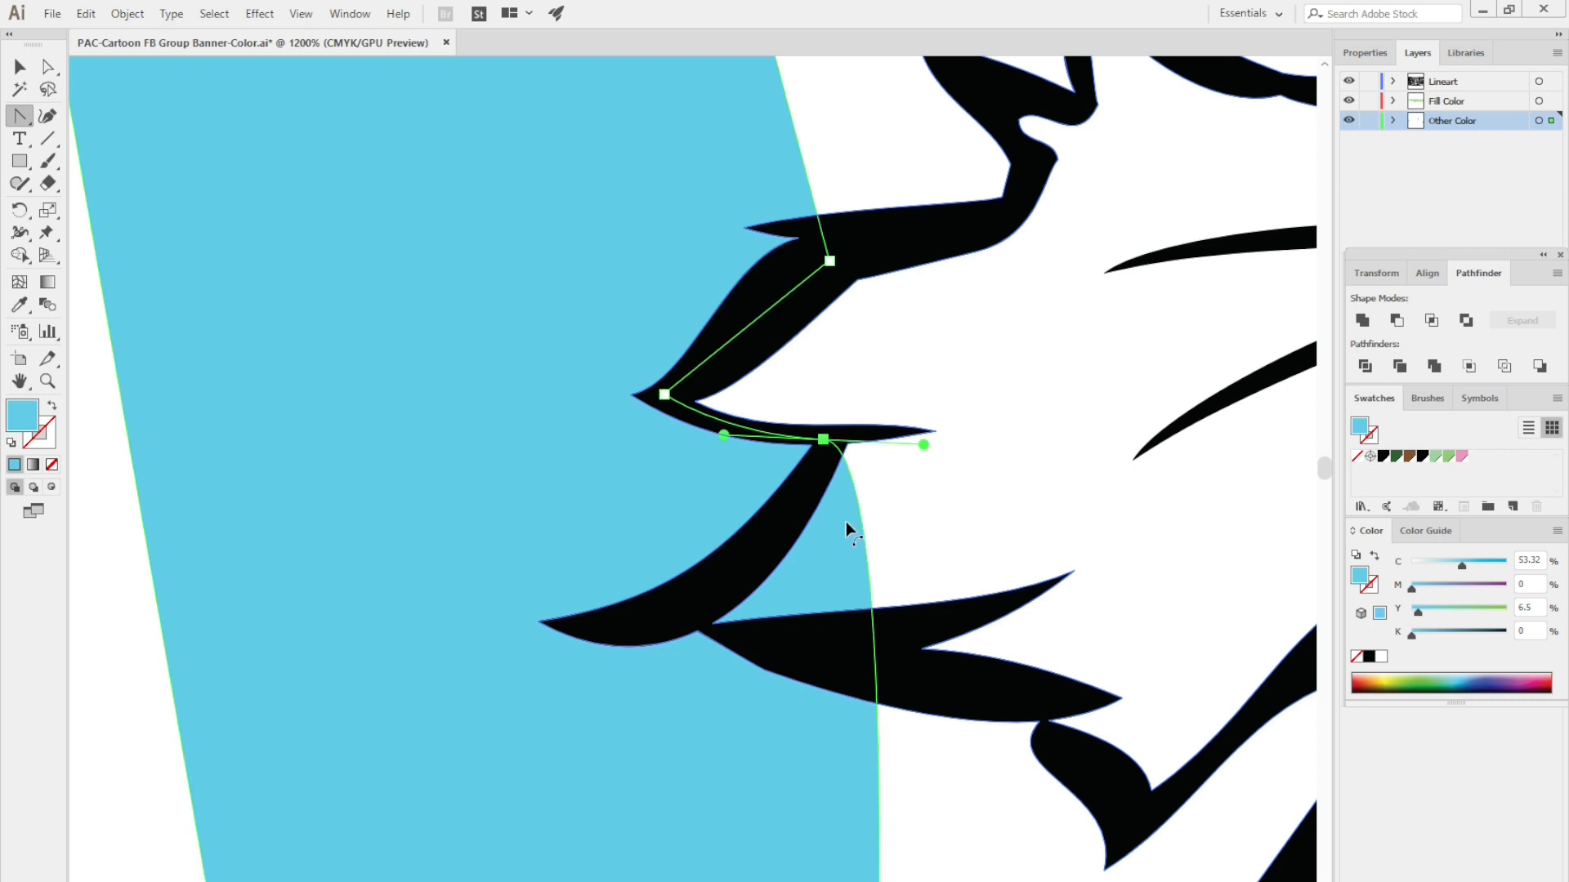
key(a)
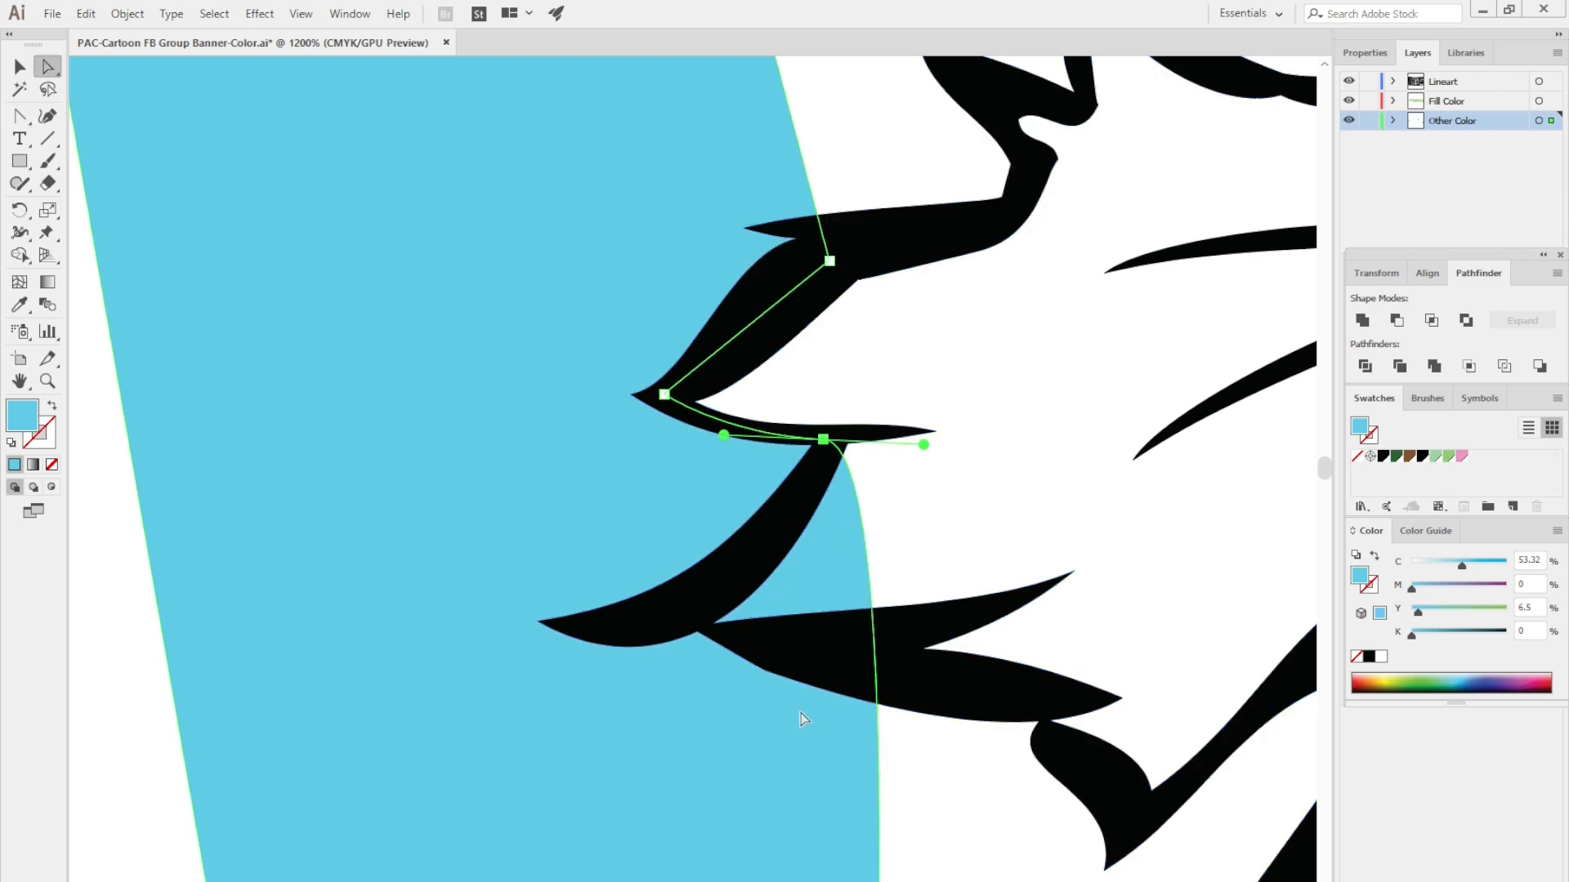
- Add an anchor point below the branch junction, move it to the base of the lower spike, and bend the segment to follow its outline
key(p)
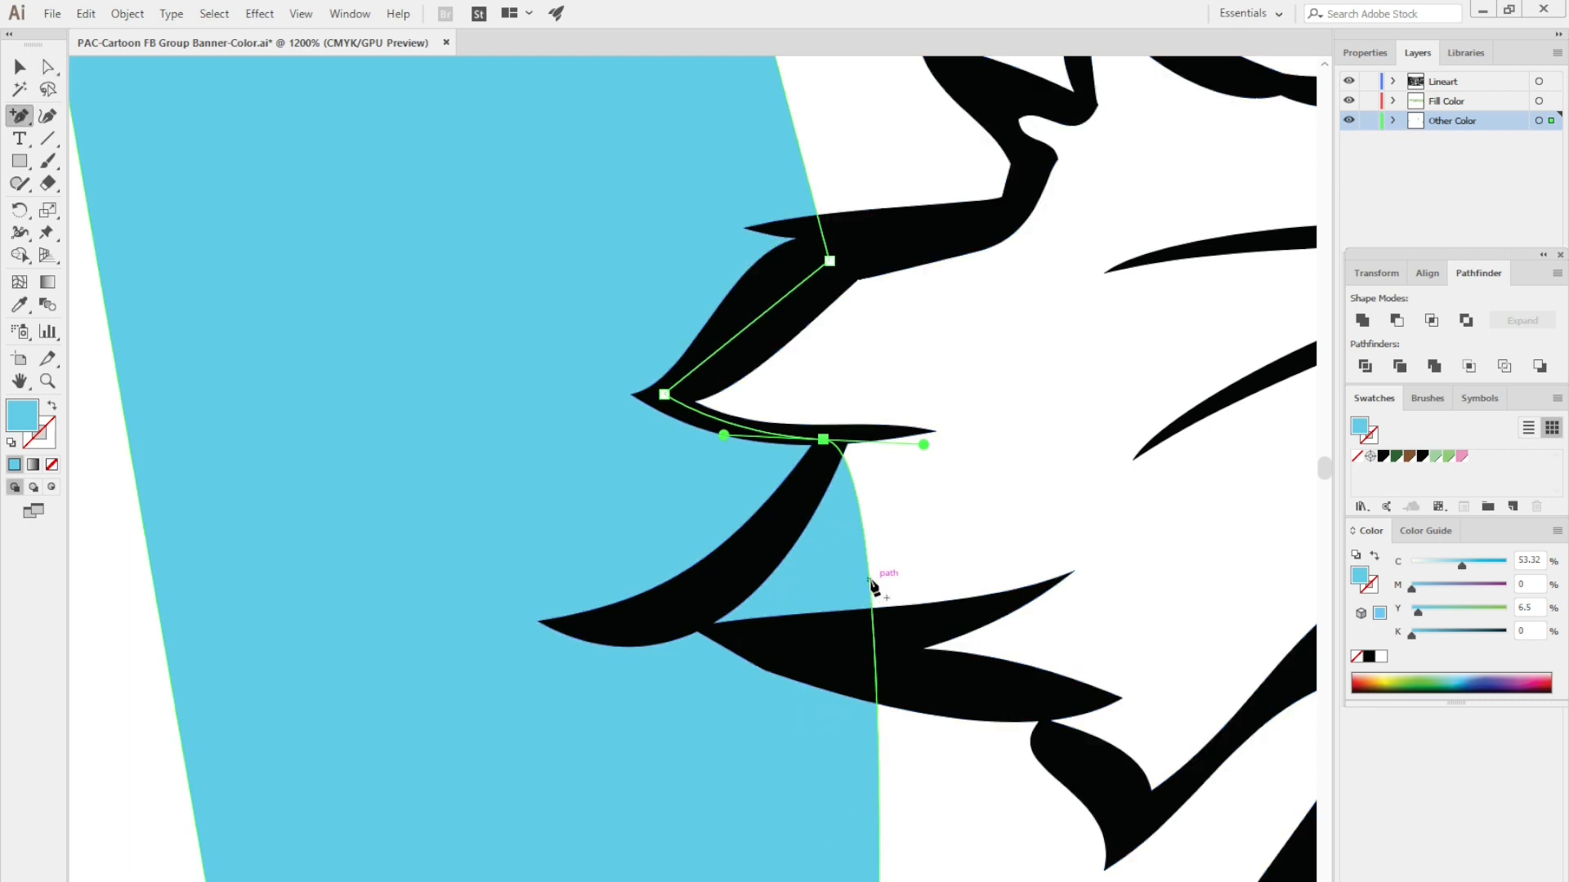
click(870, 580)
key(a)
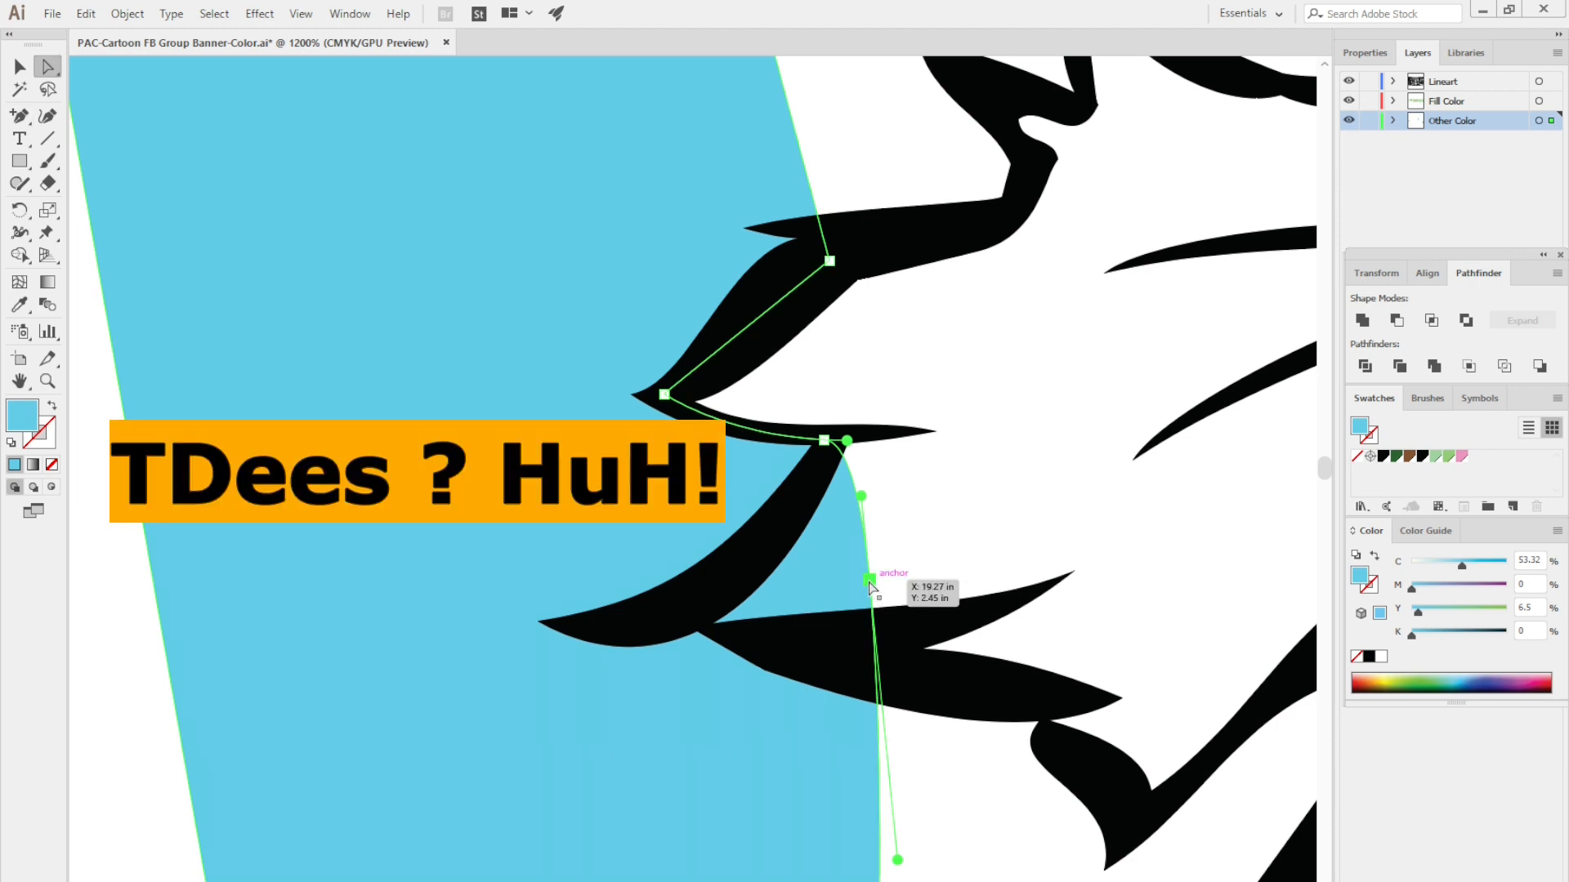
drag(869, 580, 689, 617)
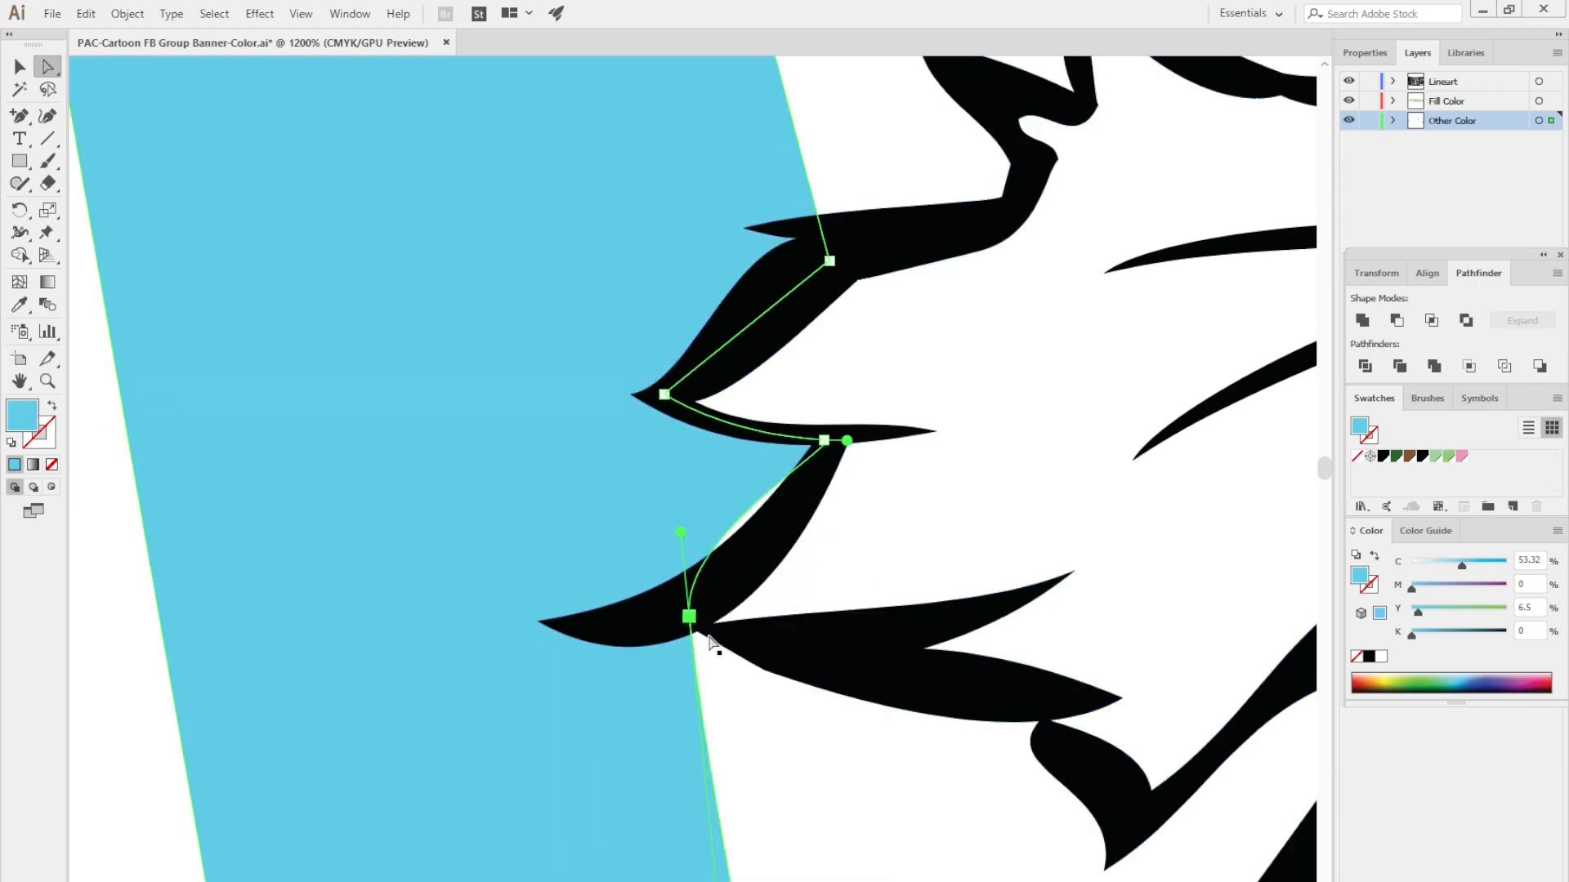
drag(683, 534, 742, 549)
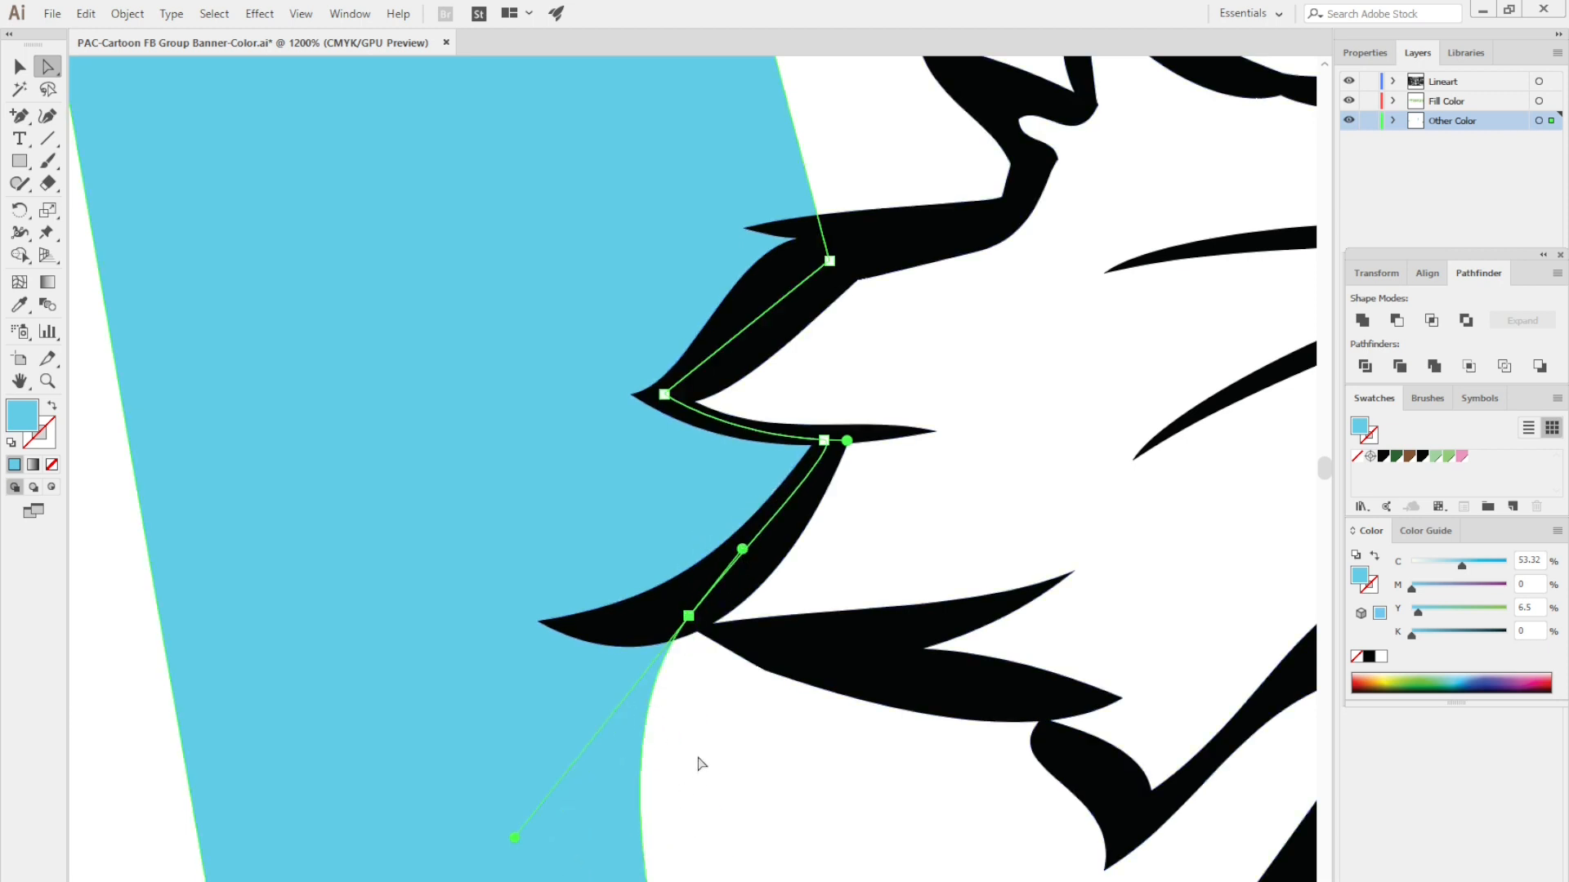
click(726, 733)
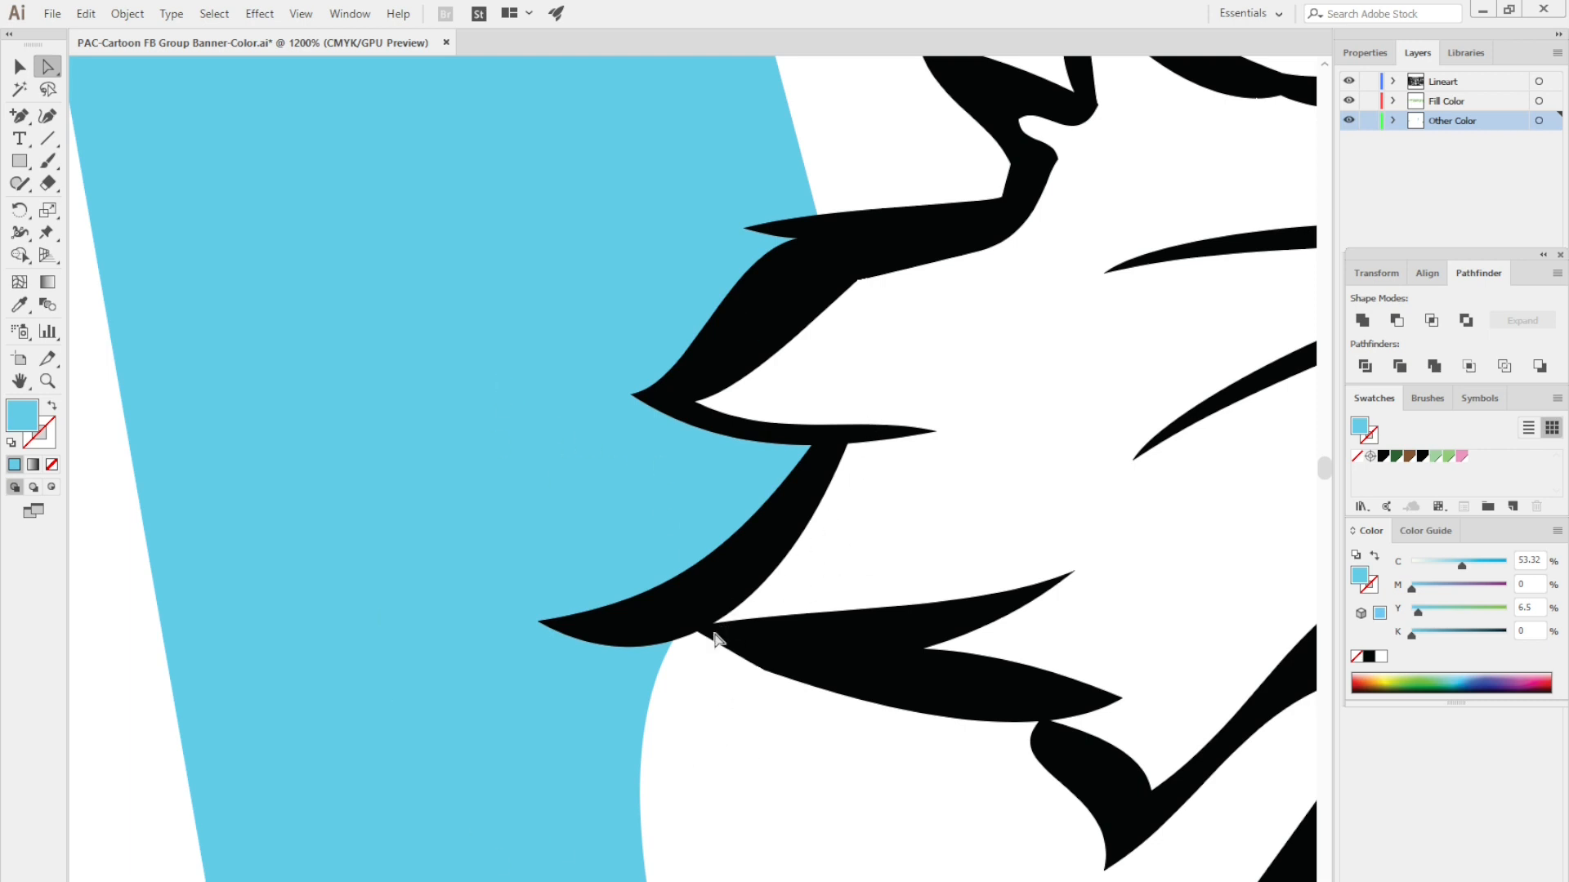
- Inspect up close how the sky shape's edge sits under the pine branch outlines, and review the surrounding banner artwork with the shape deselected
scroll(729, 678, up, 5)
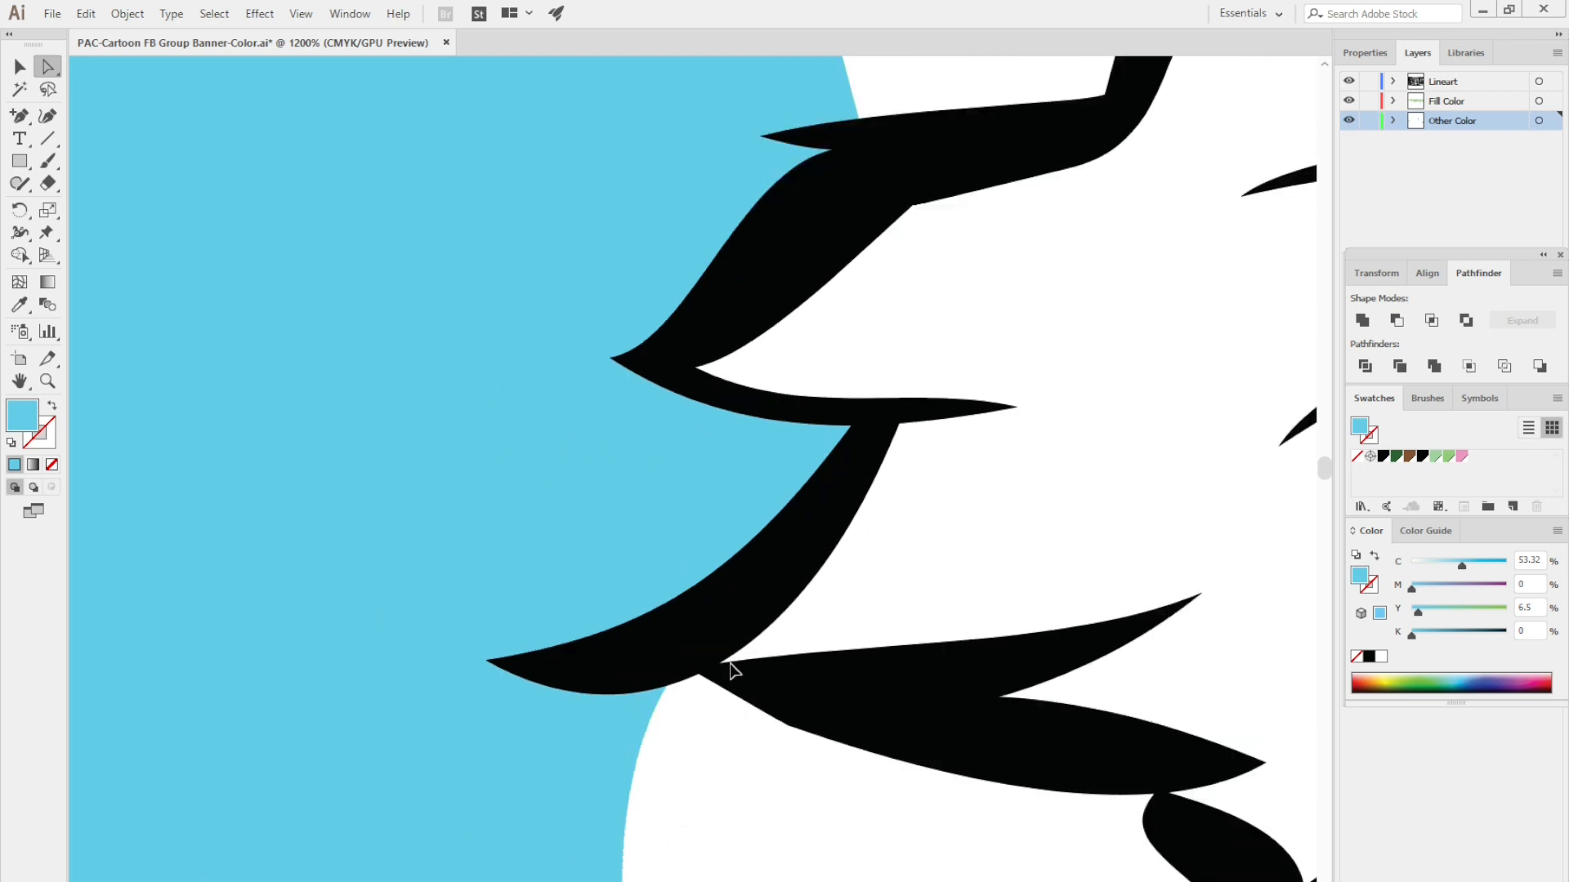
scroll(730, 663, up, 6)
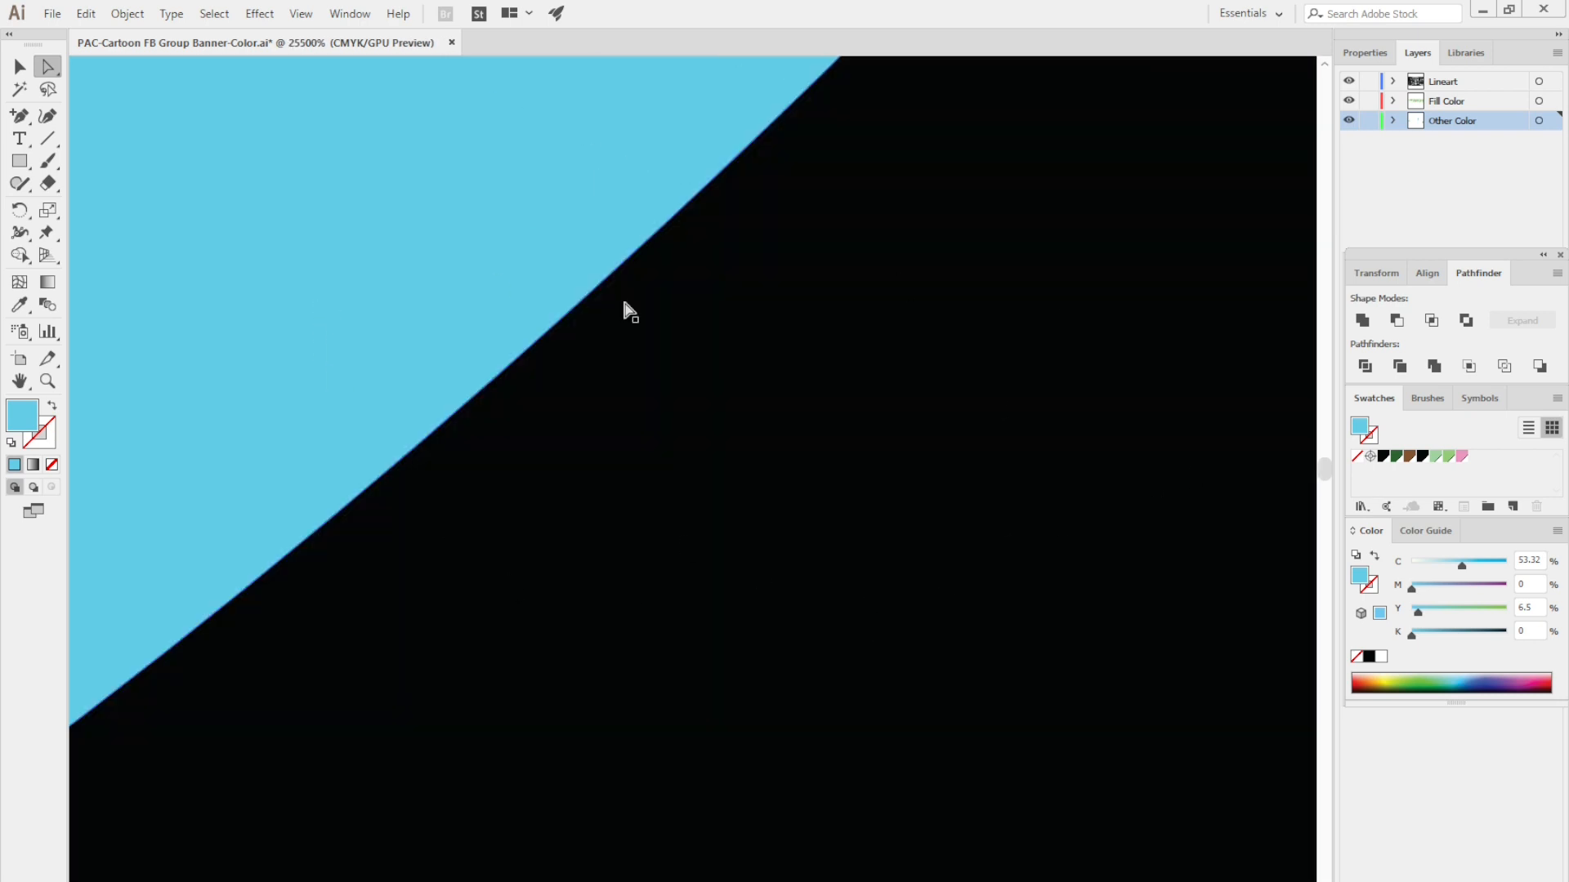
scroll(675, 275, down, 6)
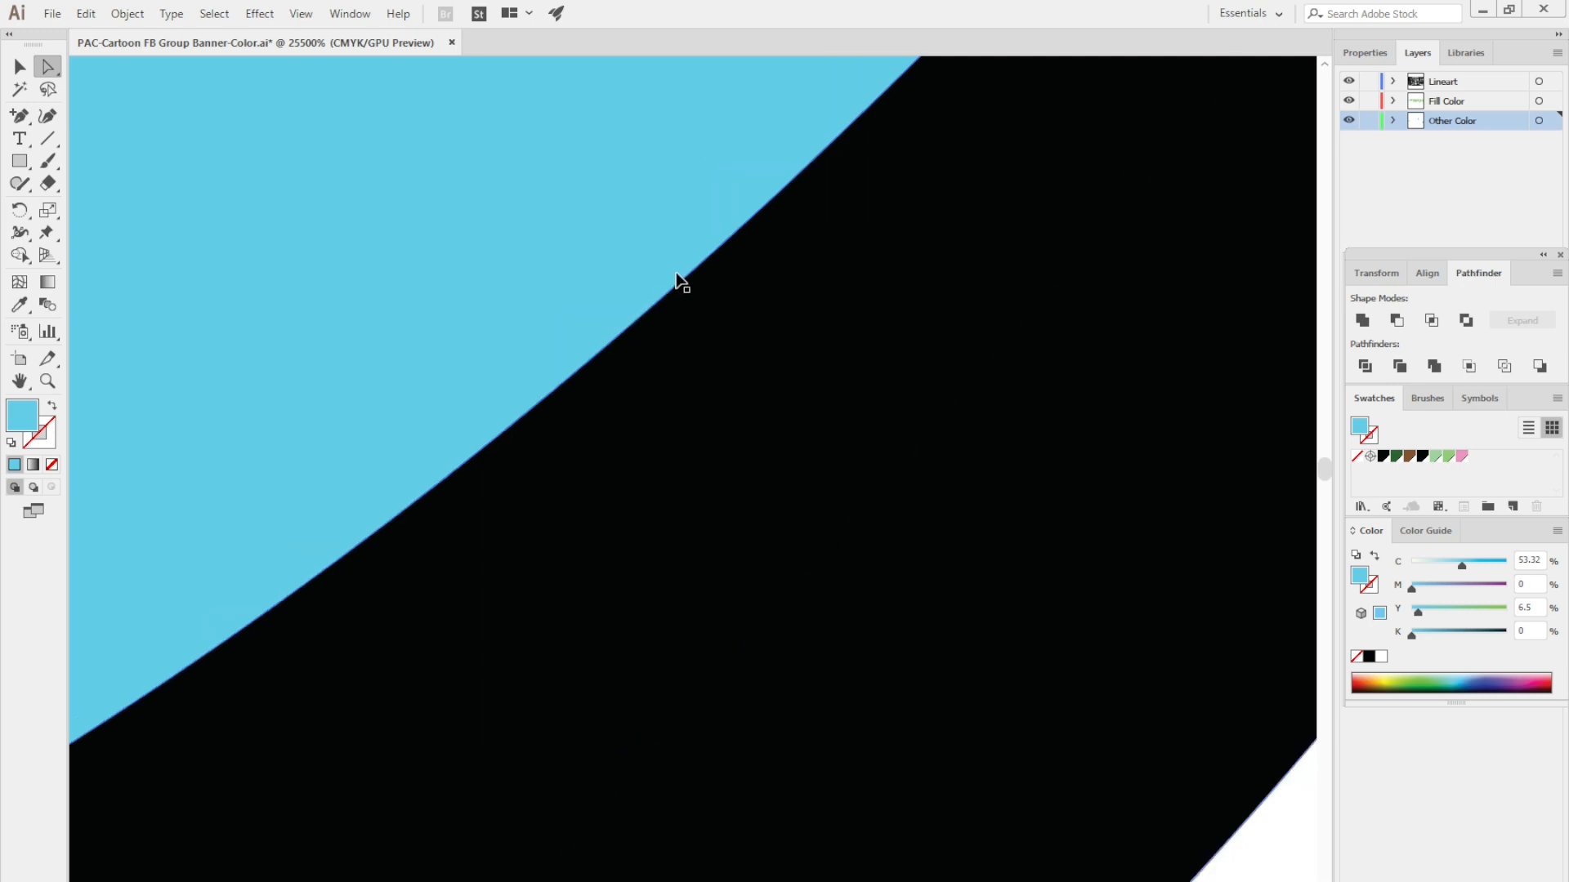
scroll(676, 280, down, 1)
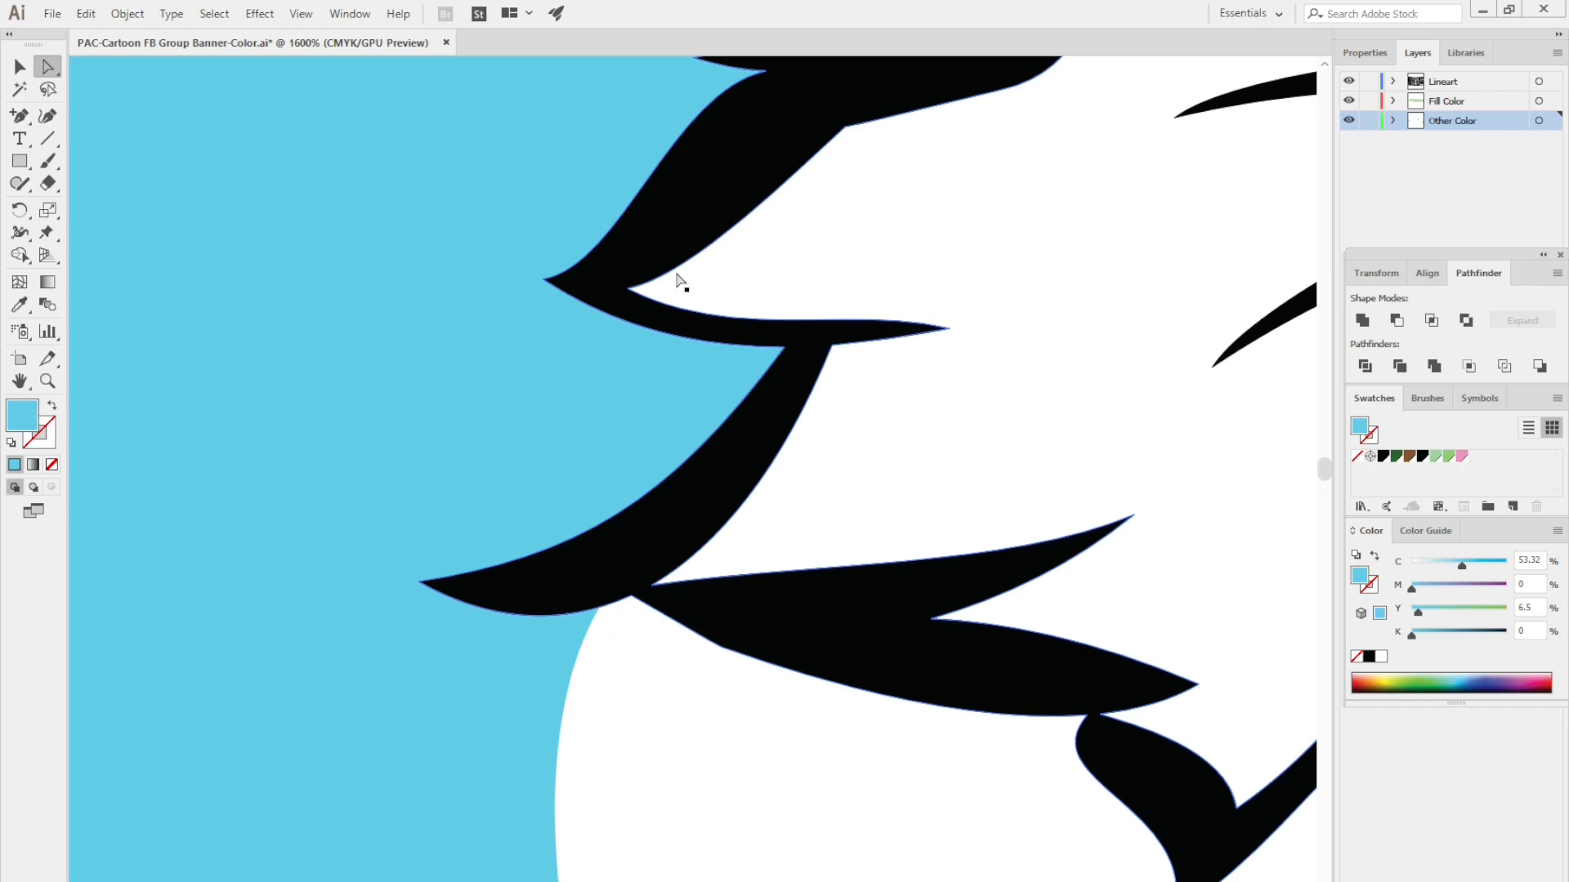
scroll(634, 531, down, 3)
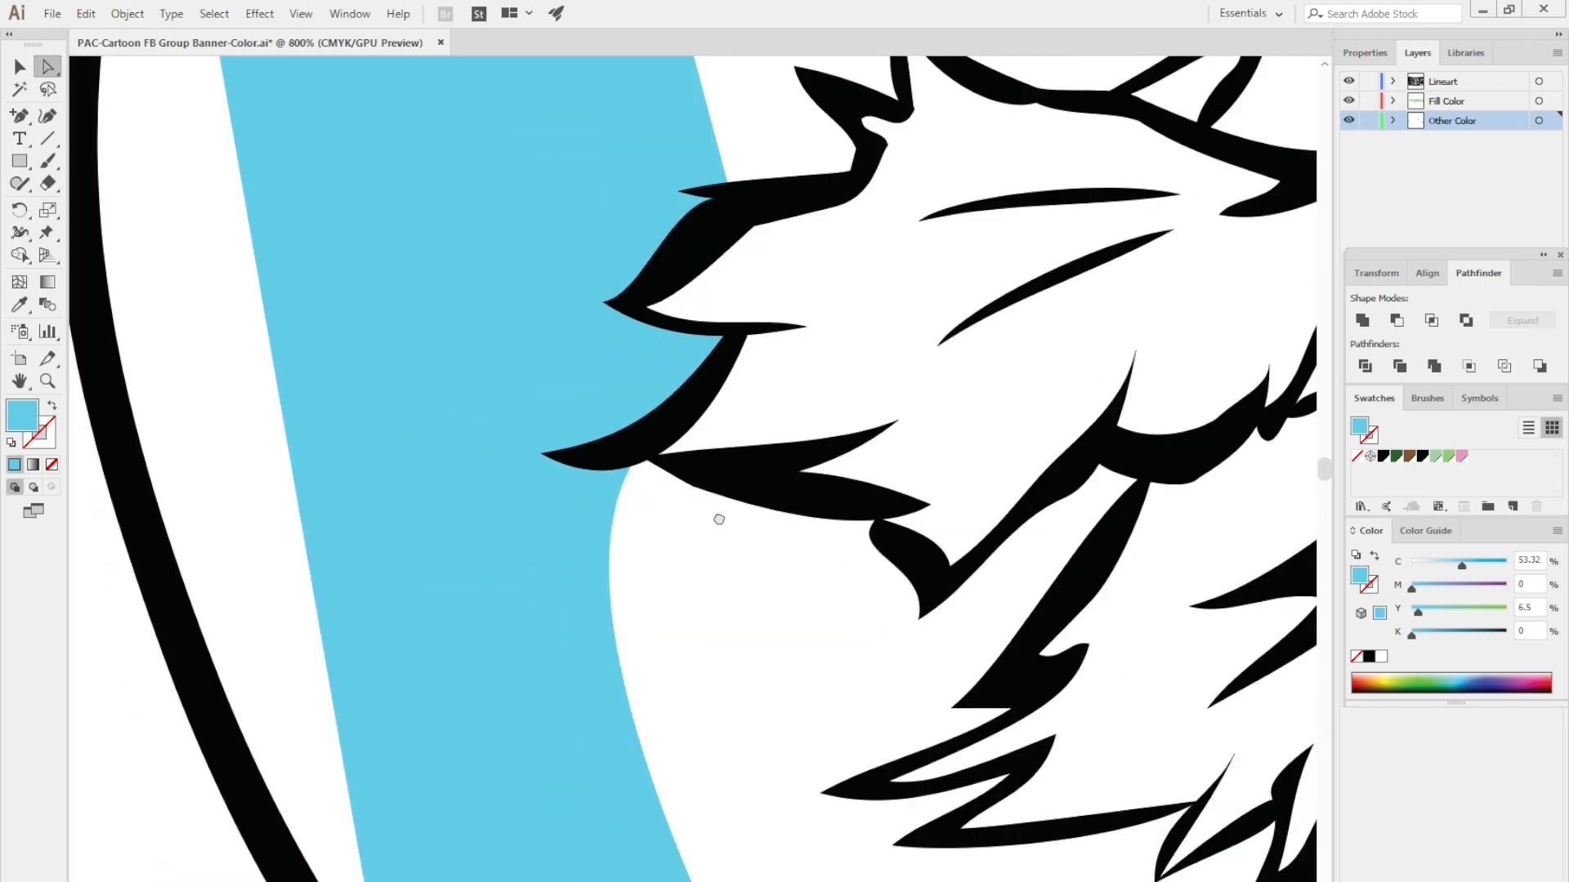
drag(719, 519, 517, 569)
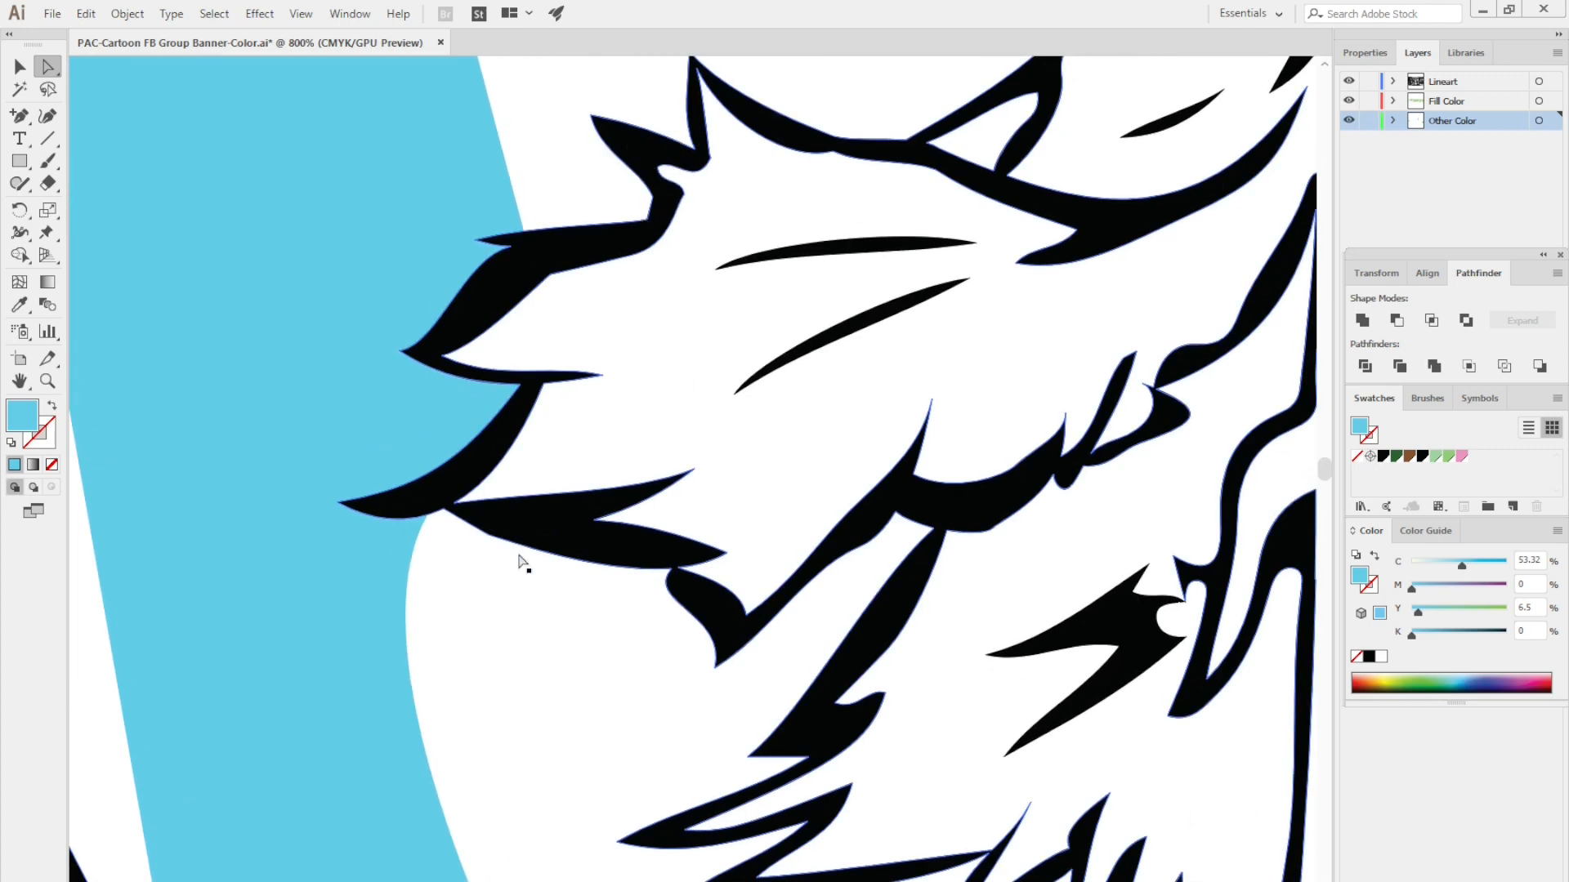
scroll(549, 667, down, 4)
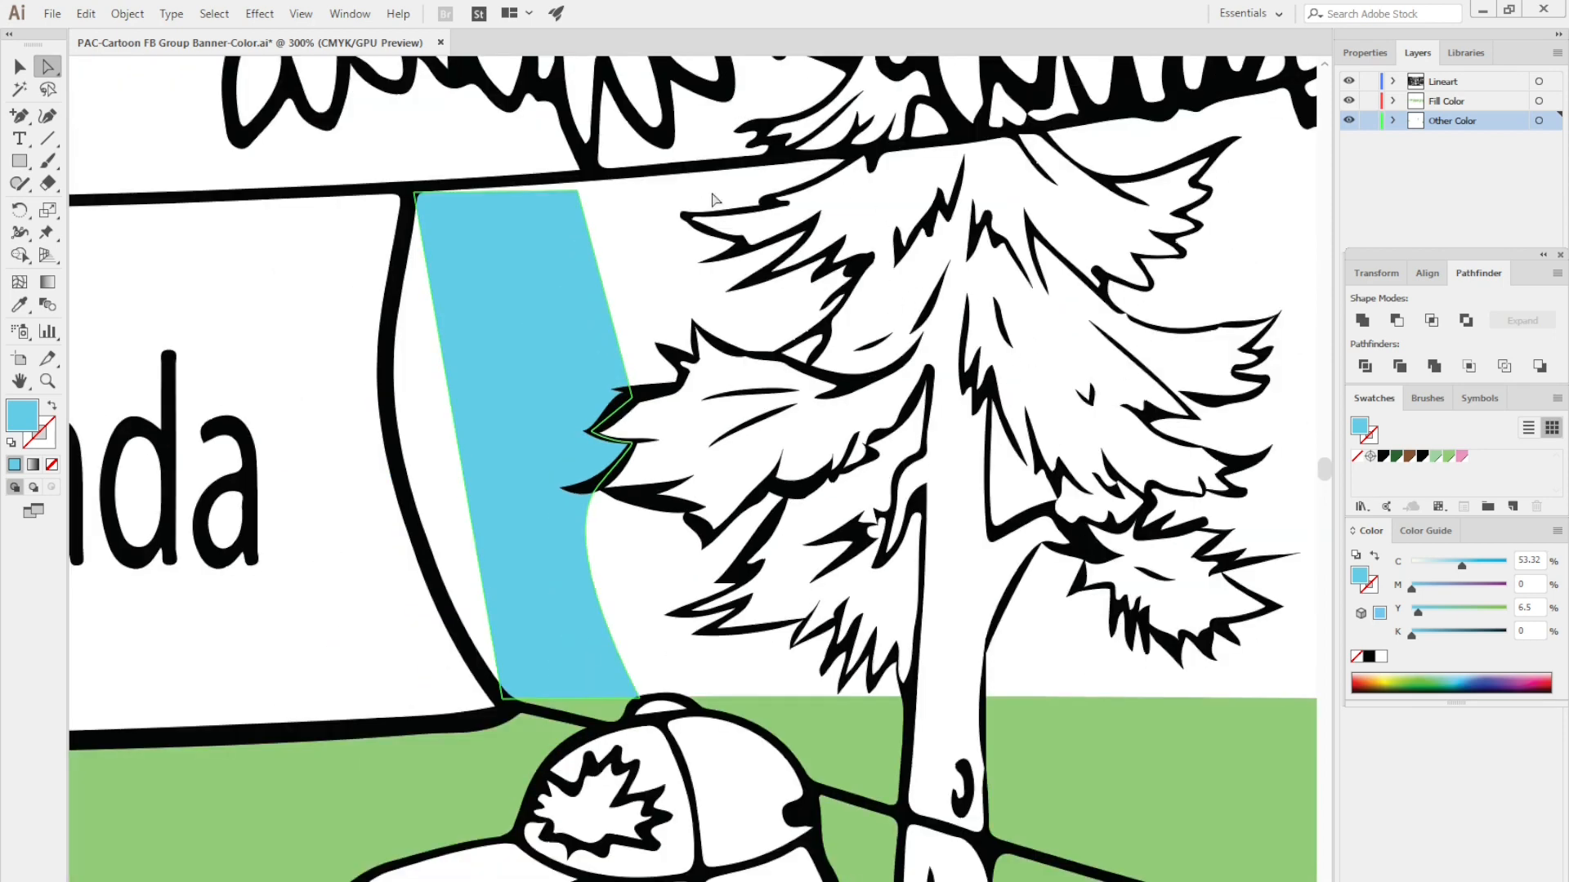
click(762, 270)
scroll(338, 732, down, 6)
key(ctrl+0)
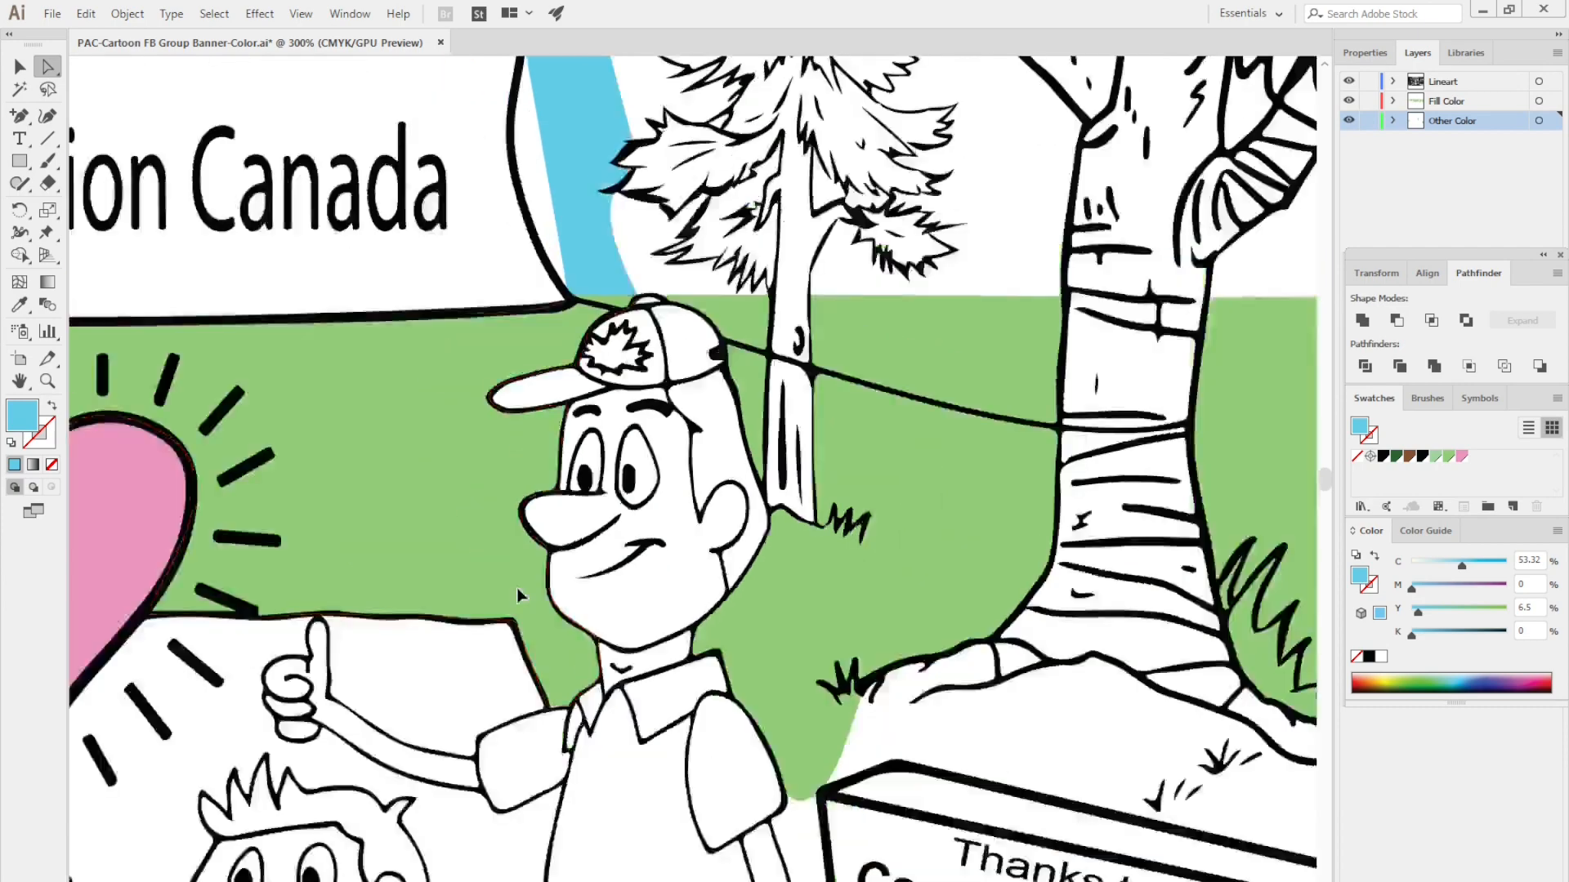